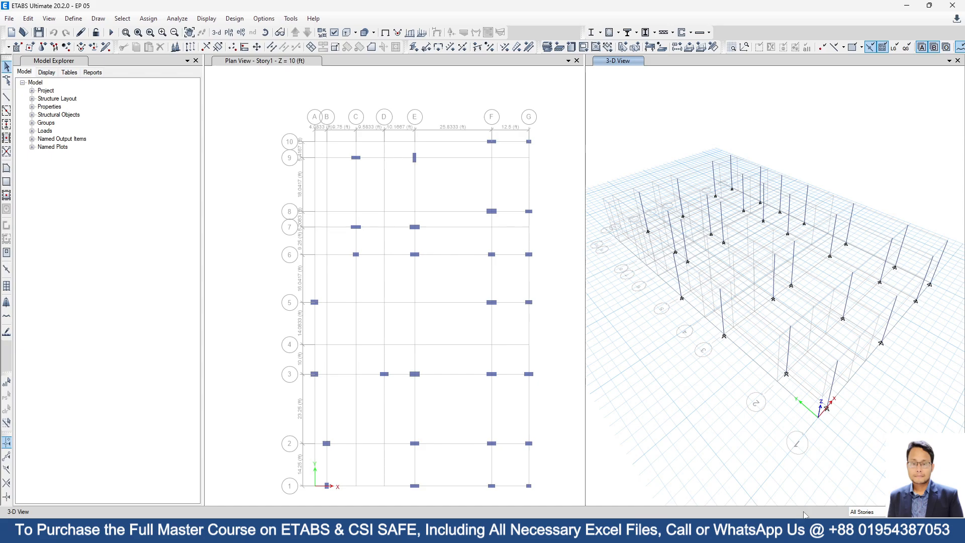
middle_drag(442, 377, 422, 310)
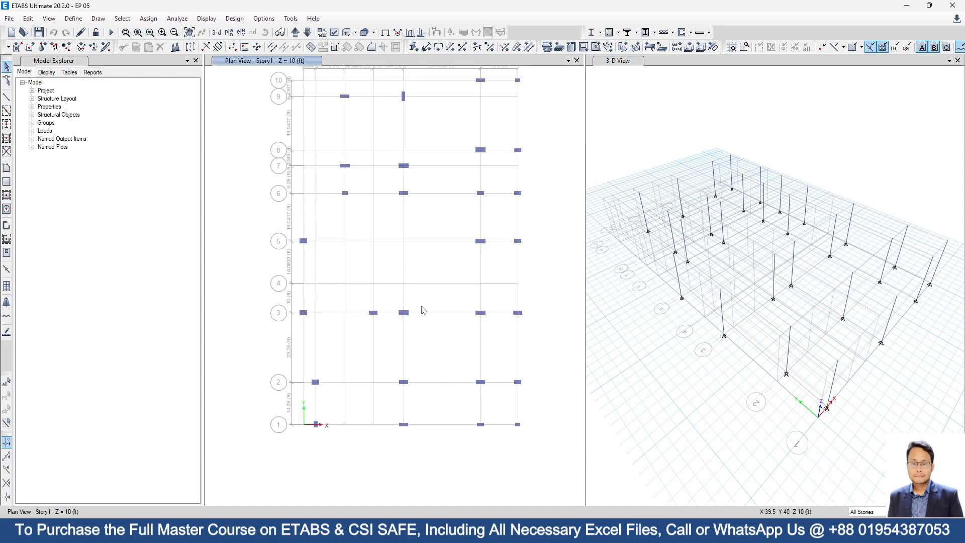
middle_drag(360, 275, 364, 275)
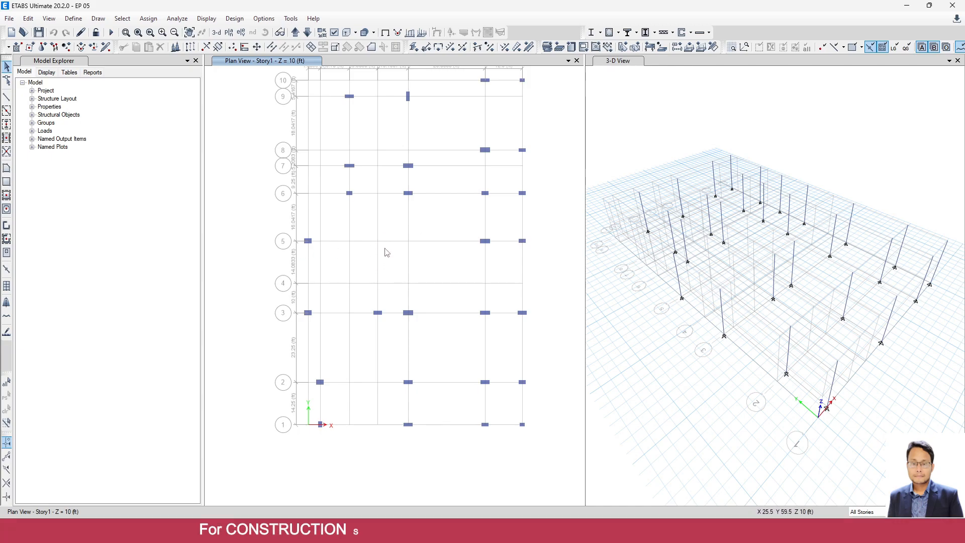
middle_drag(387, 252, 390, 315)
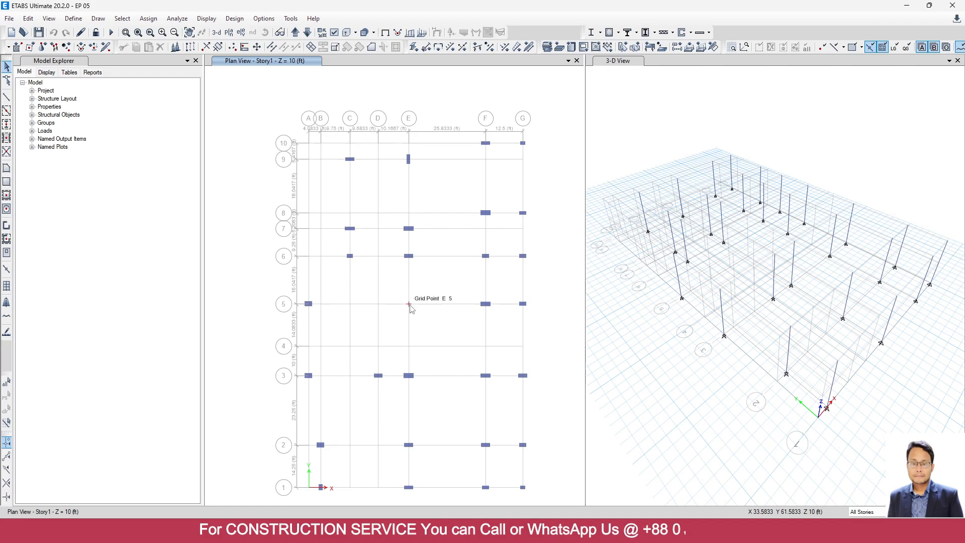
- Start drawing pier walls with the LW 12 property and automatic pier/spandrel IDs set to Yes
click(7, 227)
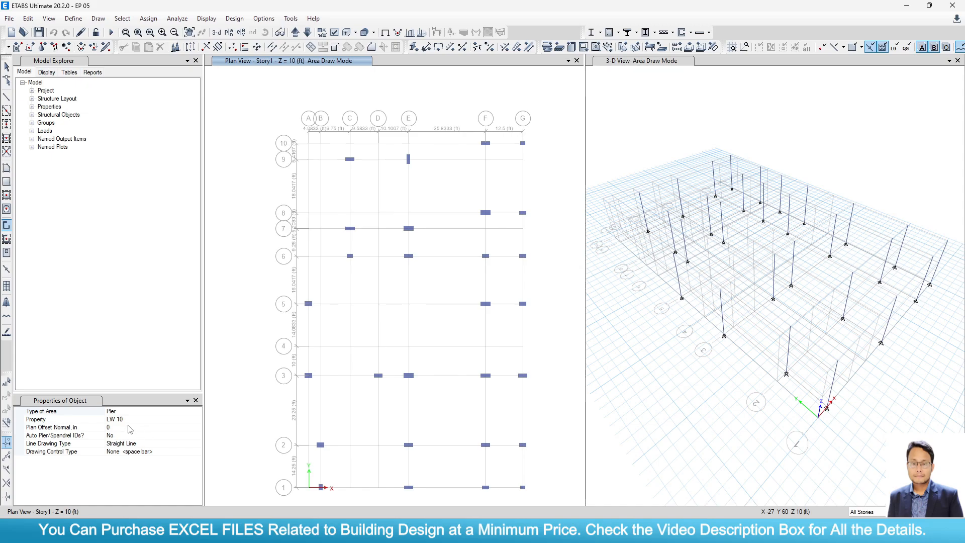
click(201, 420)
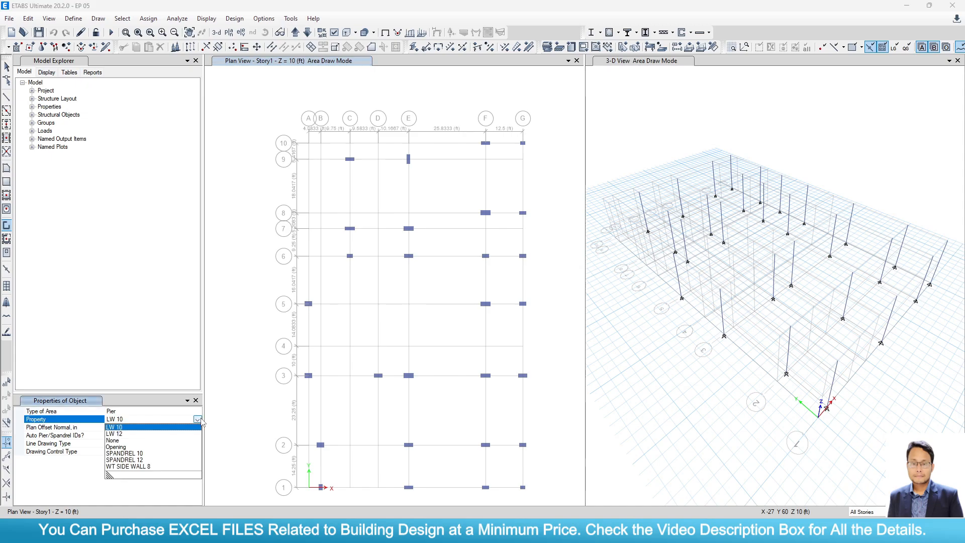
click(128, 436)
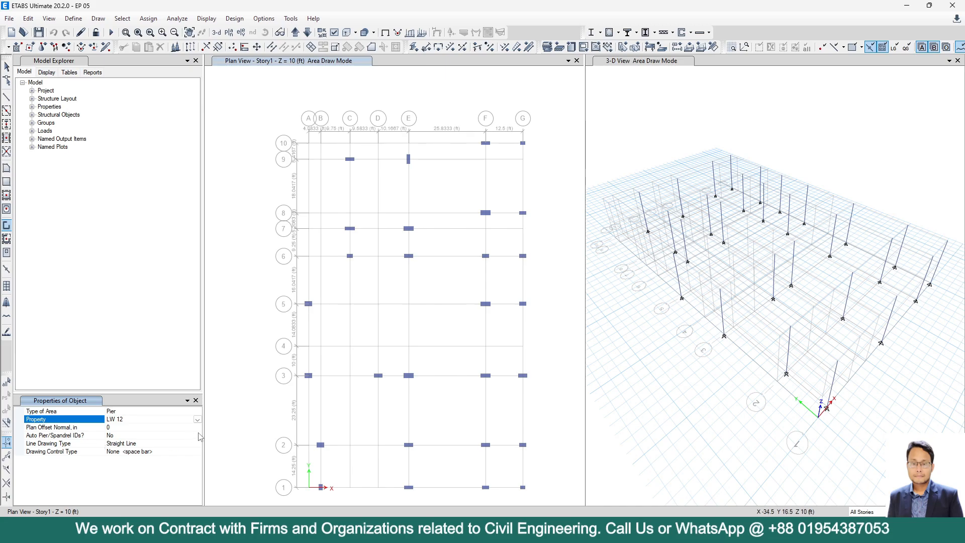
click(197, 436)
click(114, 452)
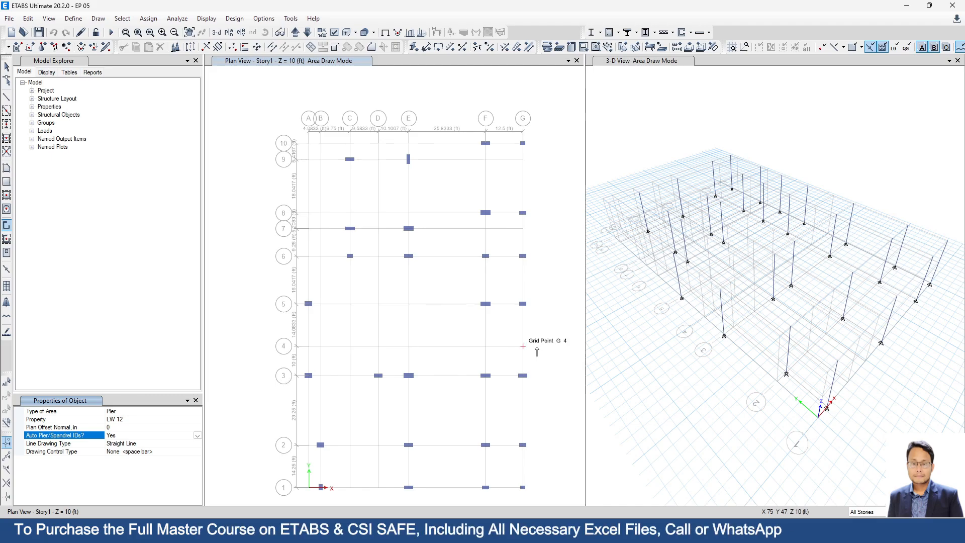
- Draw a U-shaped wall on the plan from grid point E5 through D5 and D4 to E4
middle_drag(390, 407, 389, 360)
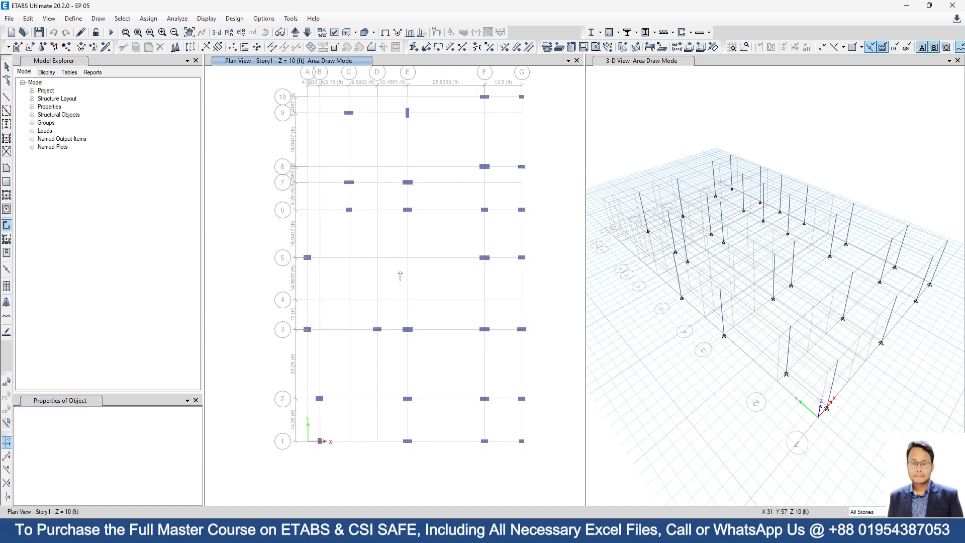
click(408, 257)
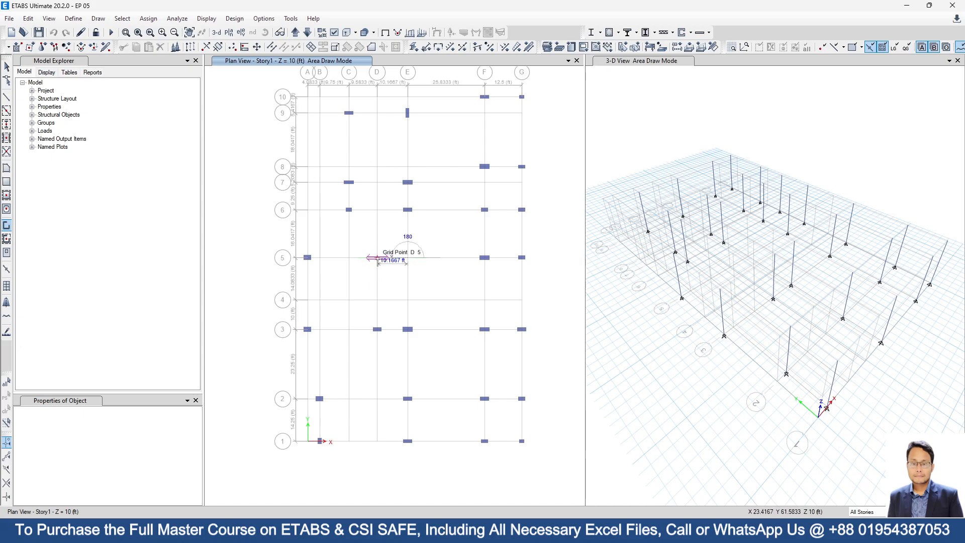
click(378, 258)
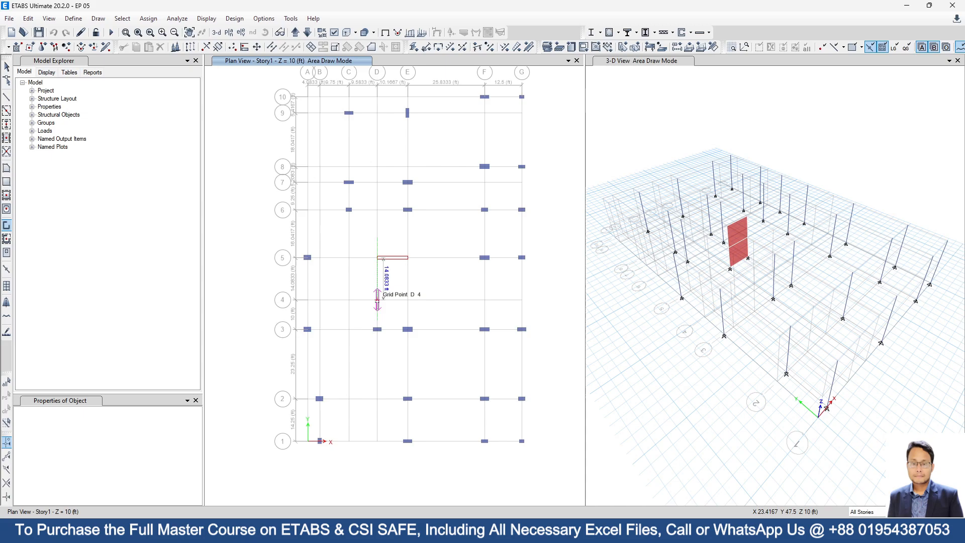
click(377, 300)
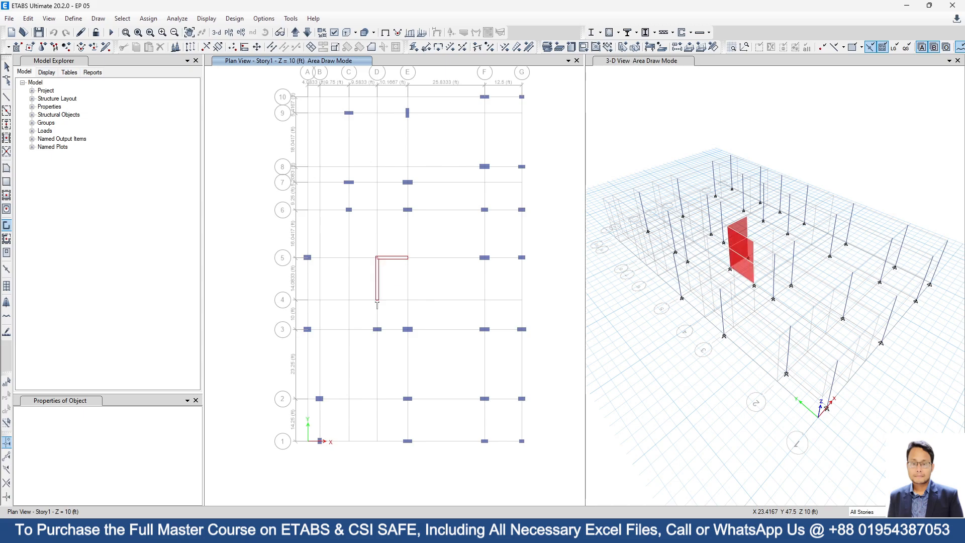
click(408, 300)
key(Return)
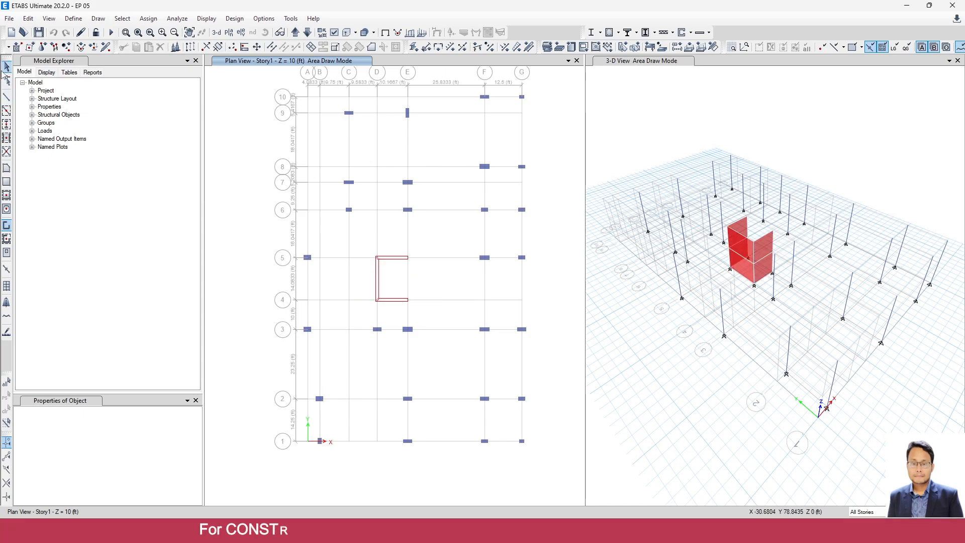
click(7, 67)
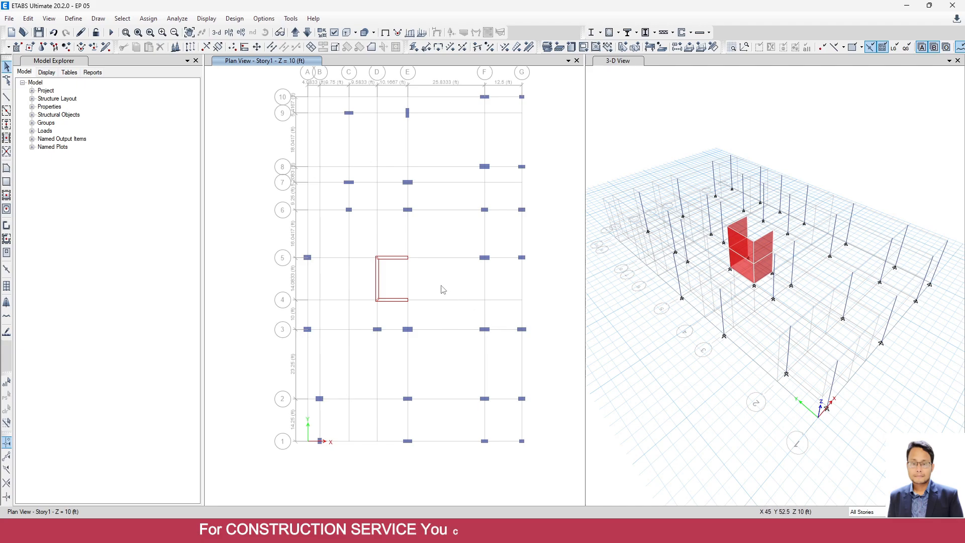
scroll(442, 290, down, 3)
scroll(433, 280, up, 3)
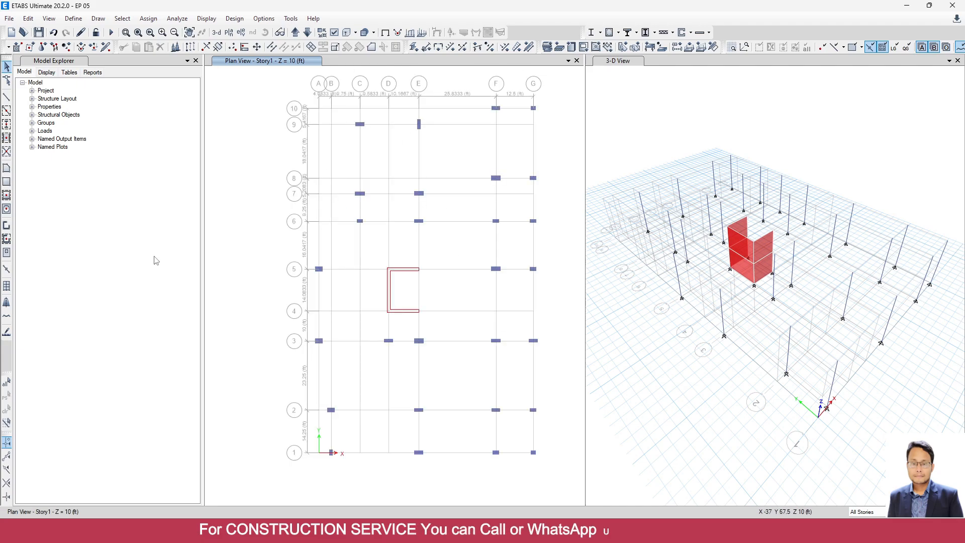
click(7, 225)
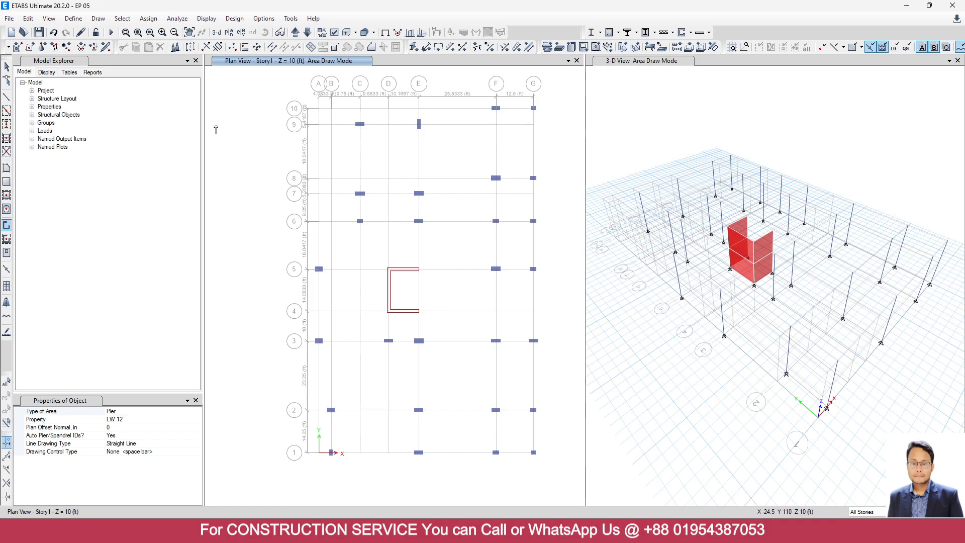
key(Escape)
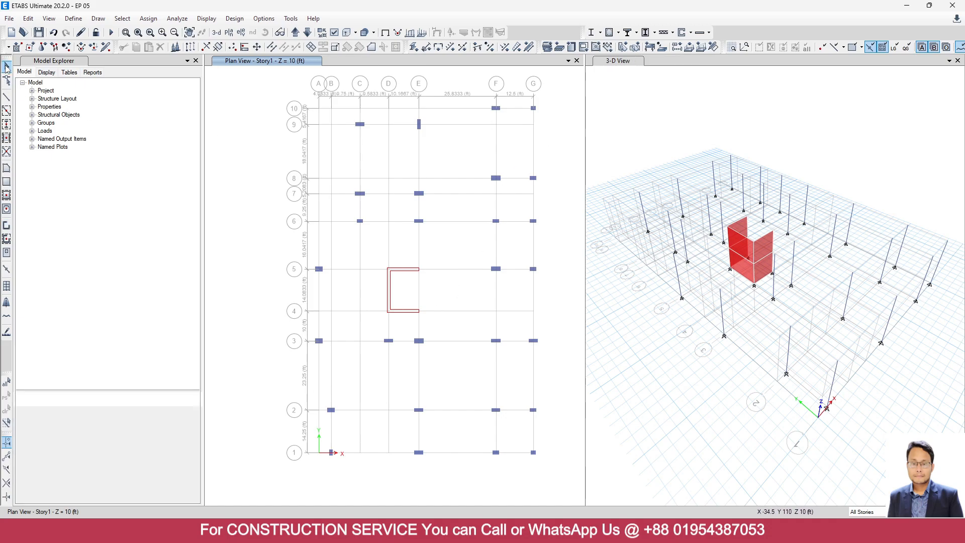
- Restrict editing to One Story, check the Story2 plan and return the plan view to Story1
click(864, 521)
click(307, 32)
click(296, 32)
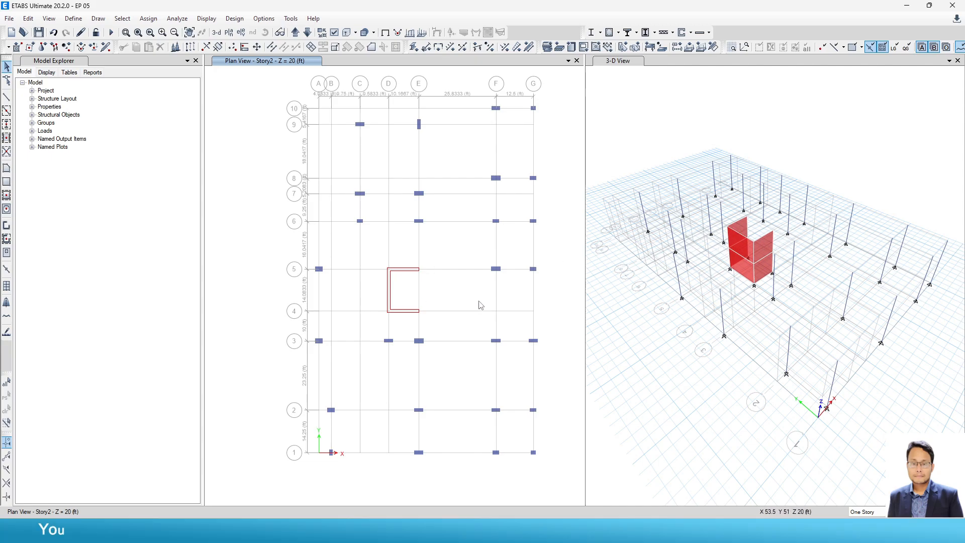
click(308, 34)
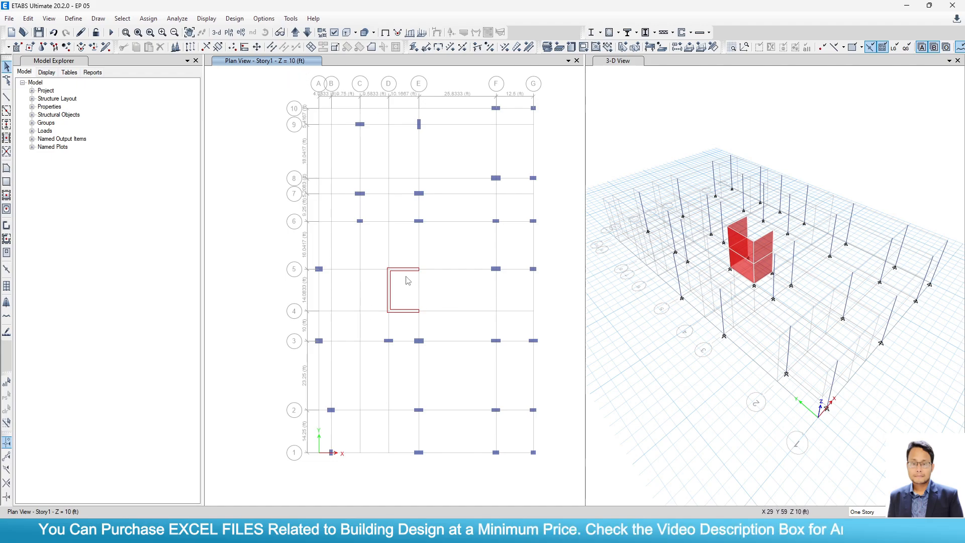
- Draw an LW 12 wall on Story1 along grid E from grid 5 to grid 4, closing the core
click(6, 226)
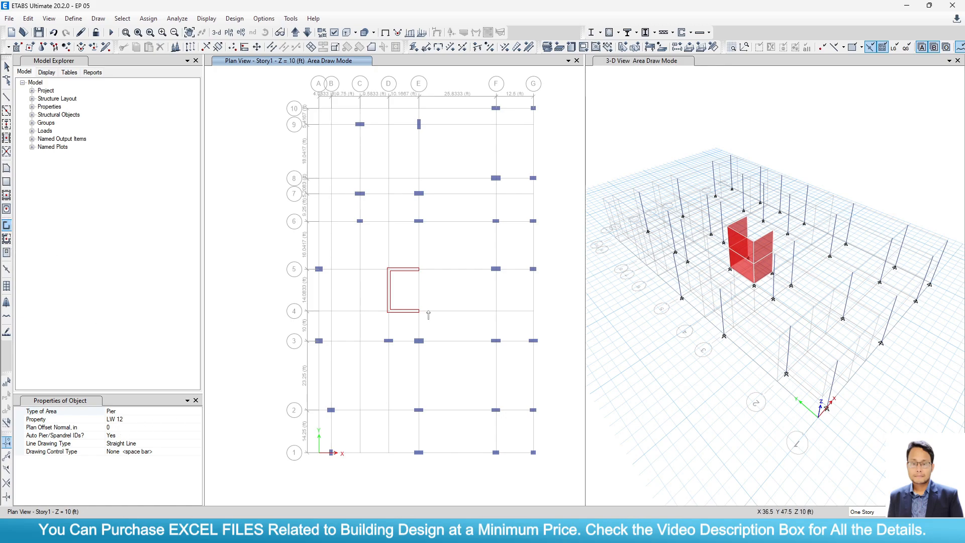
scroll(428, 305, up, 3)
click(404, 215)
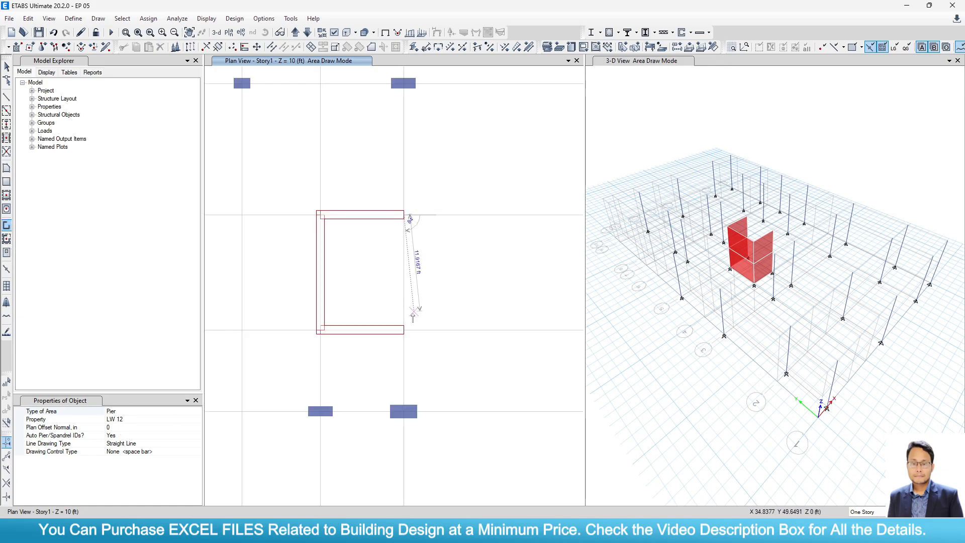
double_click(404, 330)
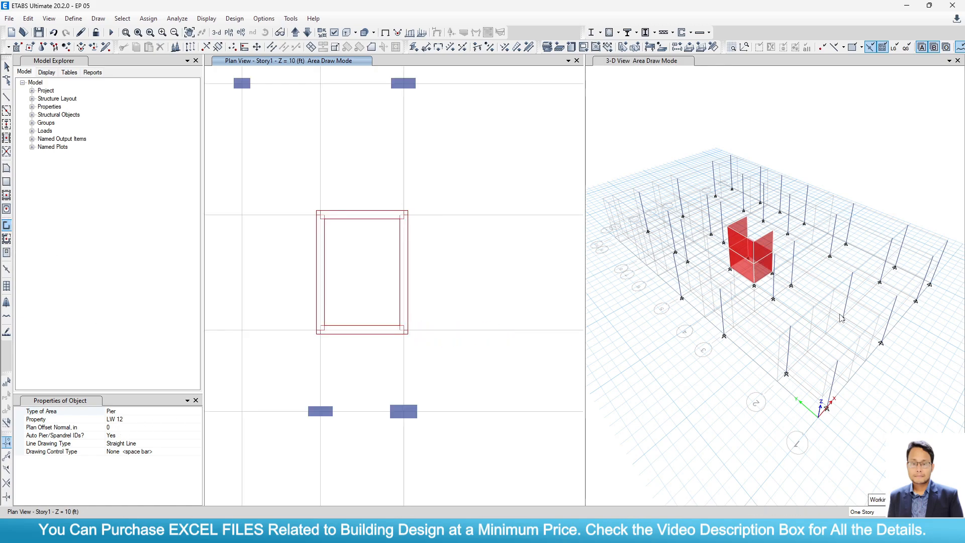
click(7, 66)
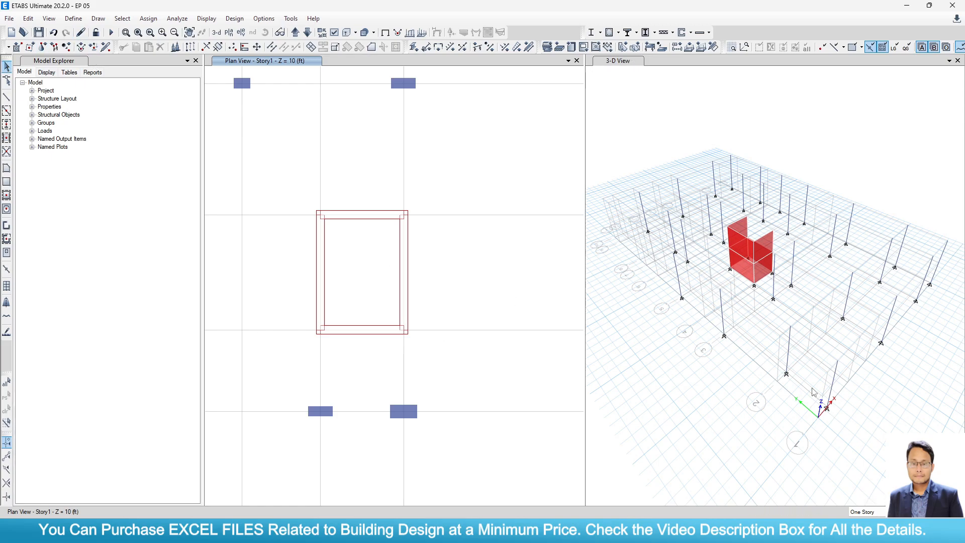
- Inspect the closed wall core in the 3-D view and switch the plan view to Story2
shift+middle_drag(835, 413, 720, 422)
scroll(744, 243, up, 8)
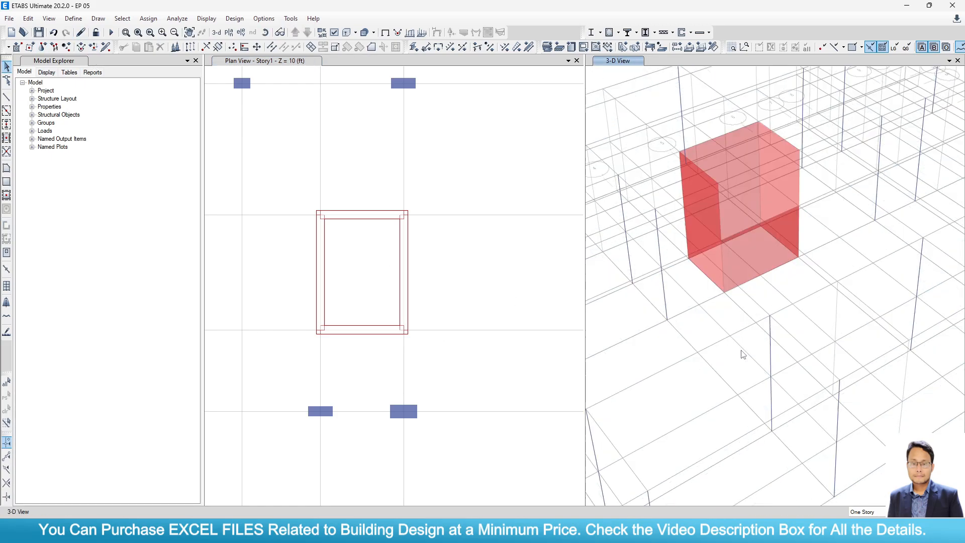
scroll(732, 357, down, 10)
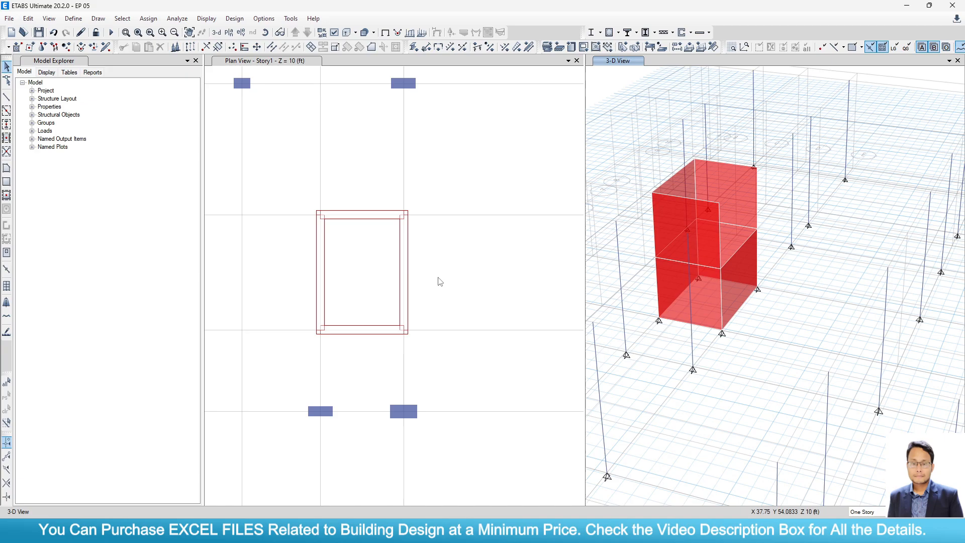
click(414, 205)
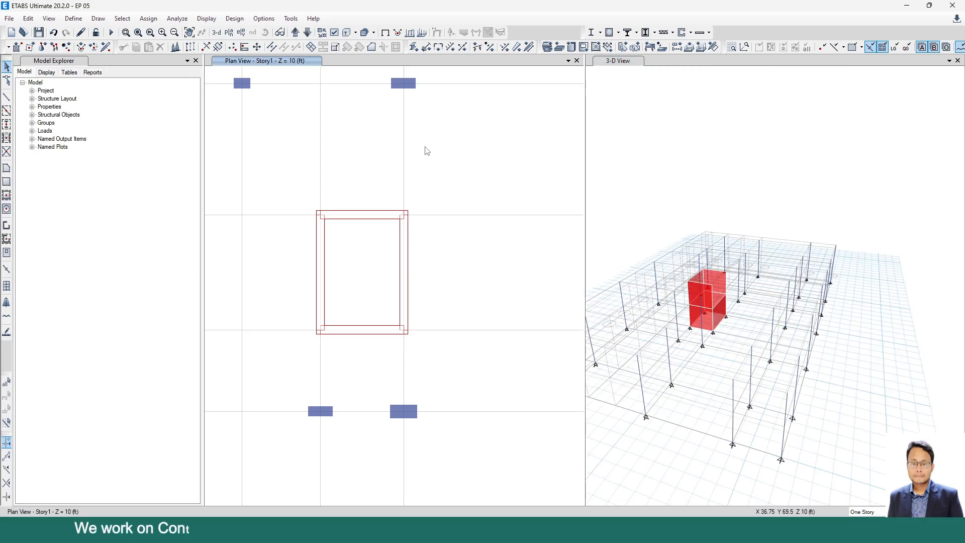
click(296, 33)
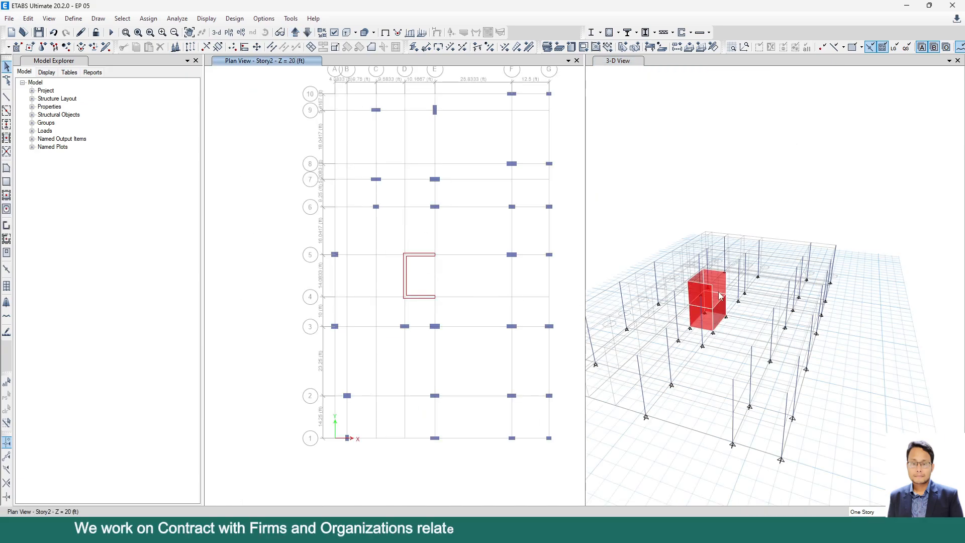
scroll(726, 298, up, 4)
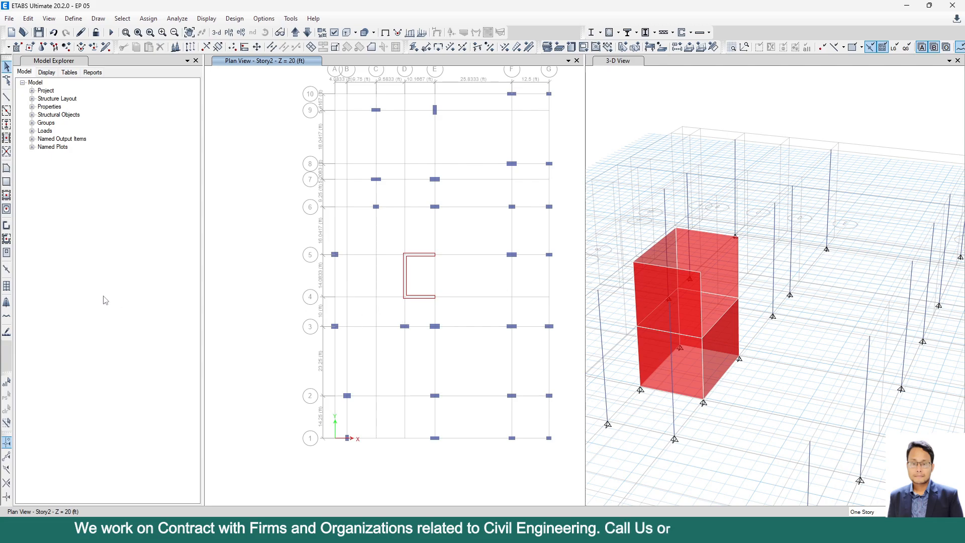
click(6, 226)
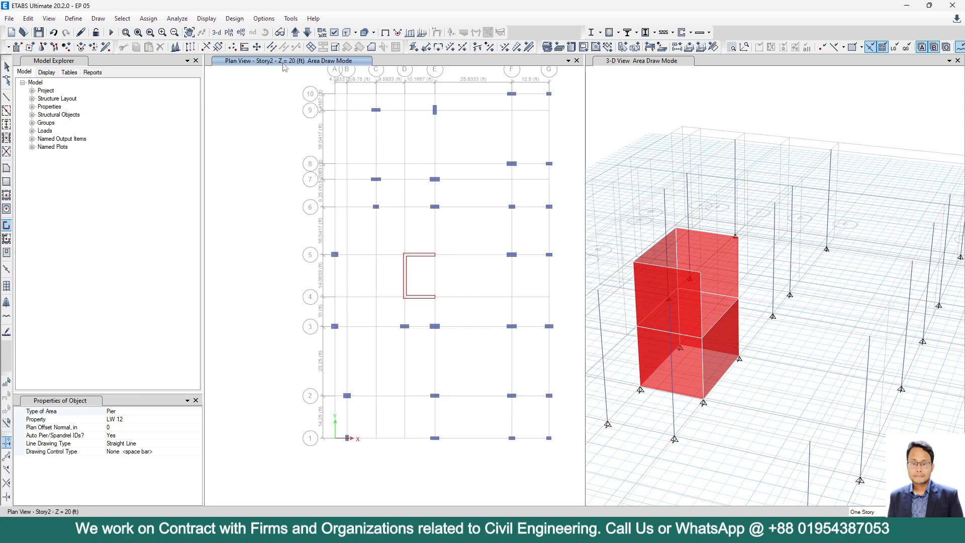
click(111, 413)
click(198, 412)
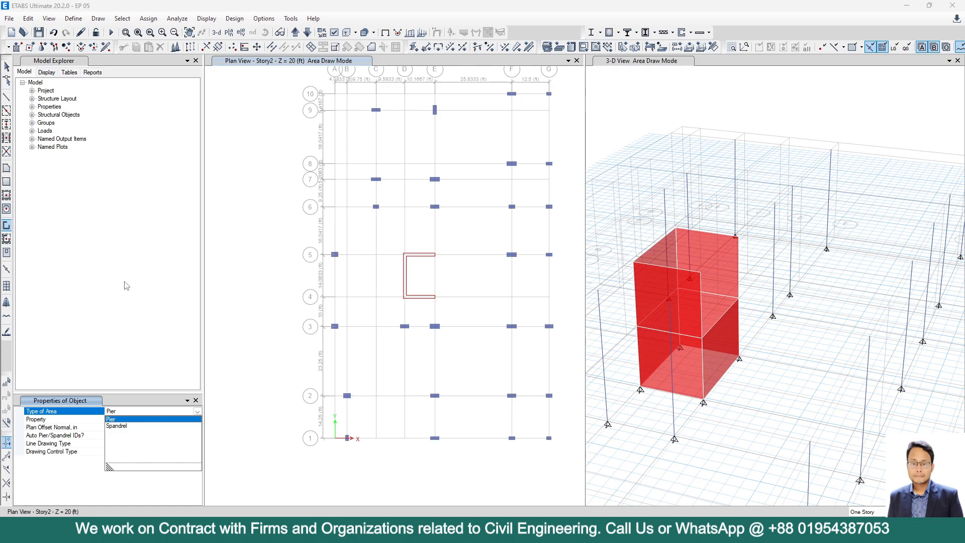
key(Escape)
key(Escape)
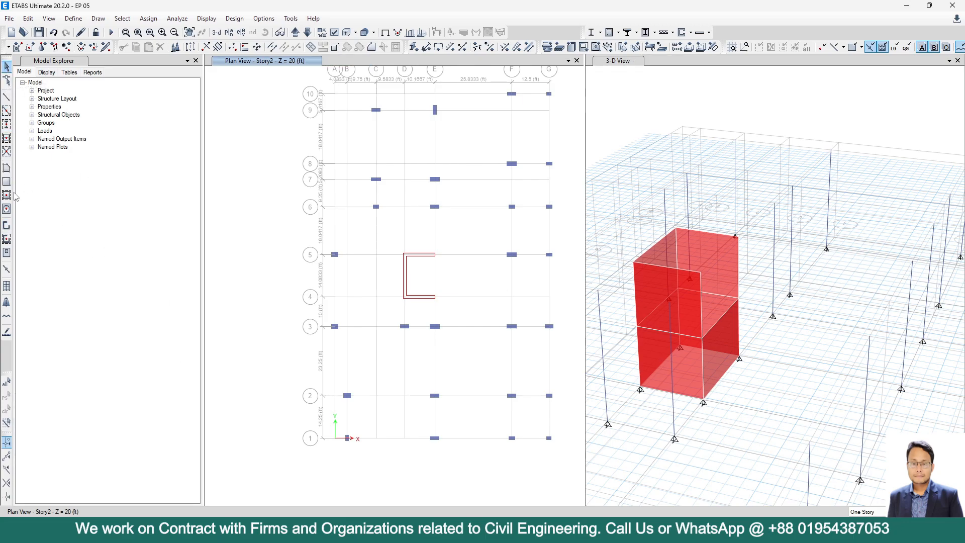
- Set up wall drawing with automatic pier/spandrel IDs set to No and SPANDREL 12 as the wall property
click(6, 224)
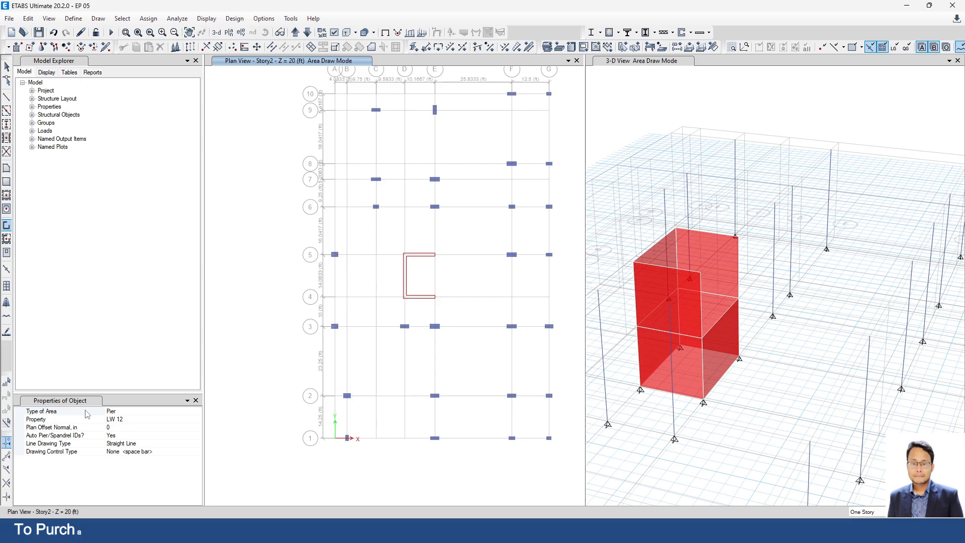
click(125, 437)
click(125, 436)
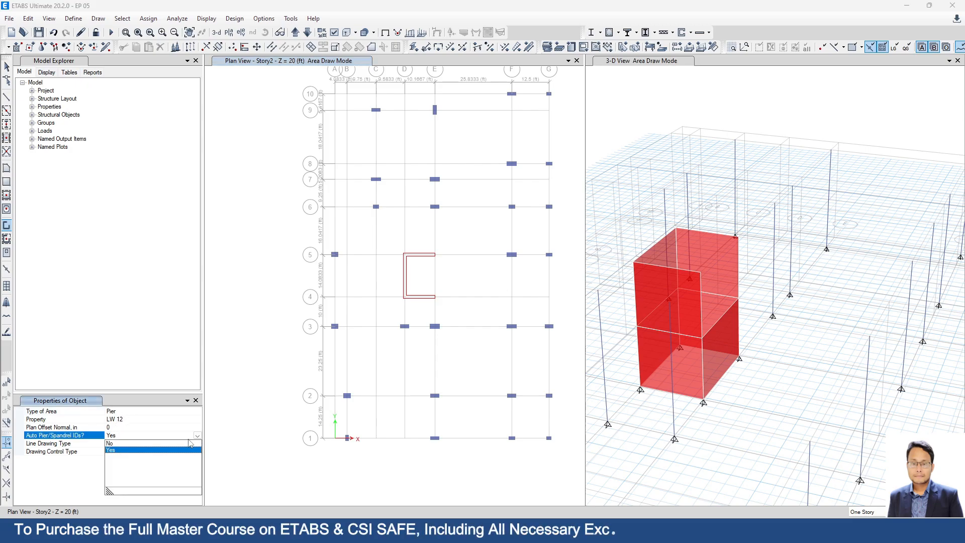
click(127, 443)
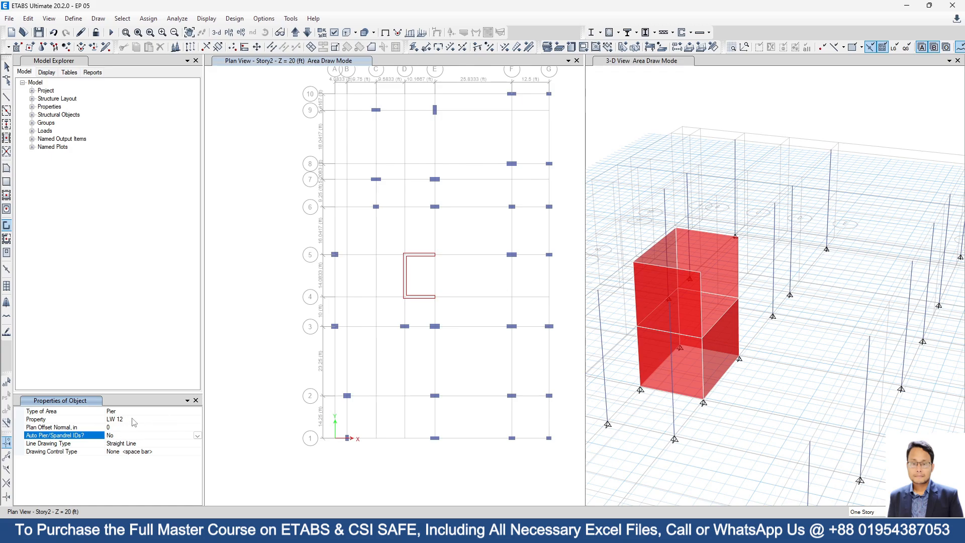
click(191, 420)
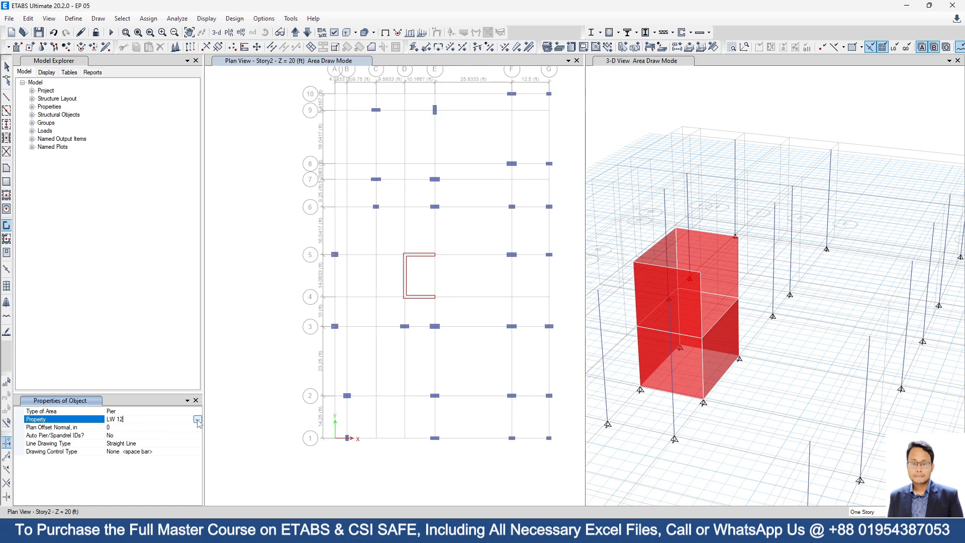
click(191, 420)
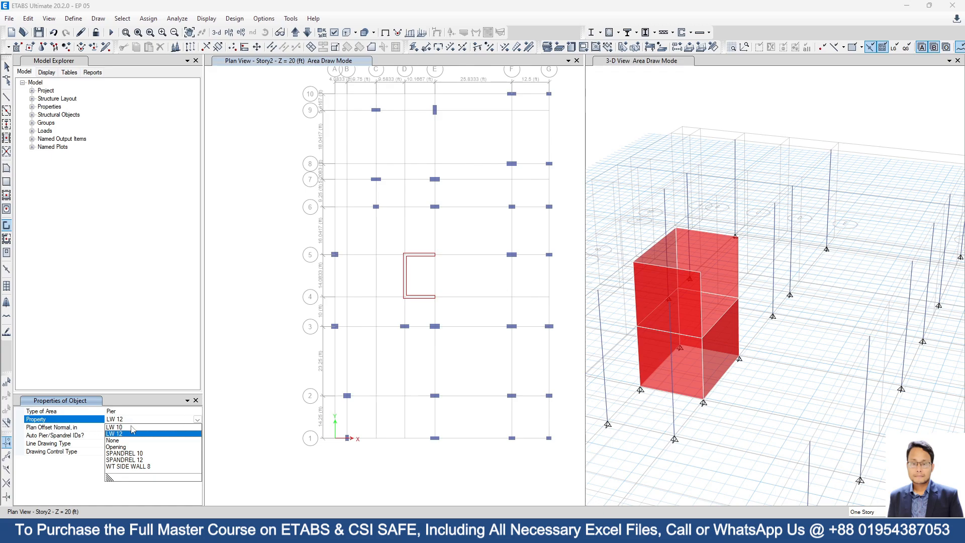
click(141, 460)
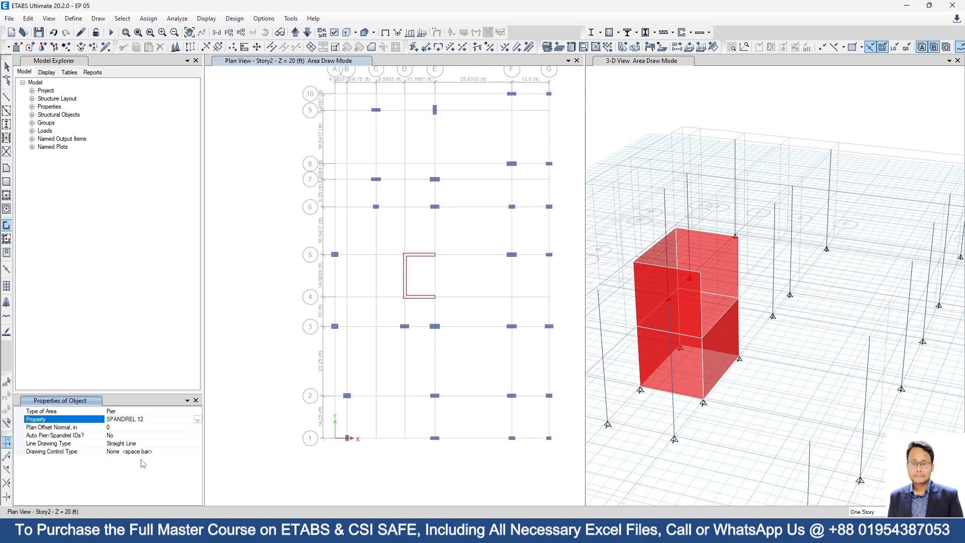
click(155, 418)
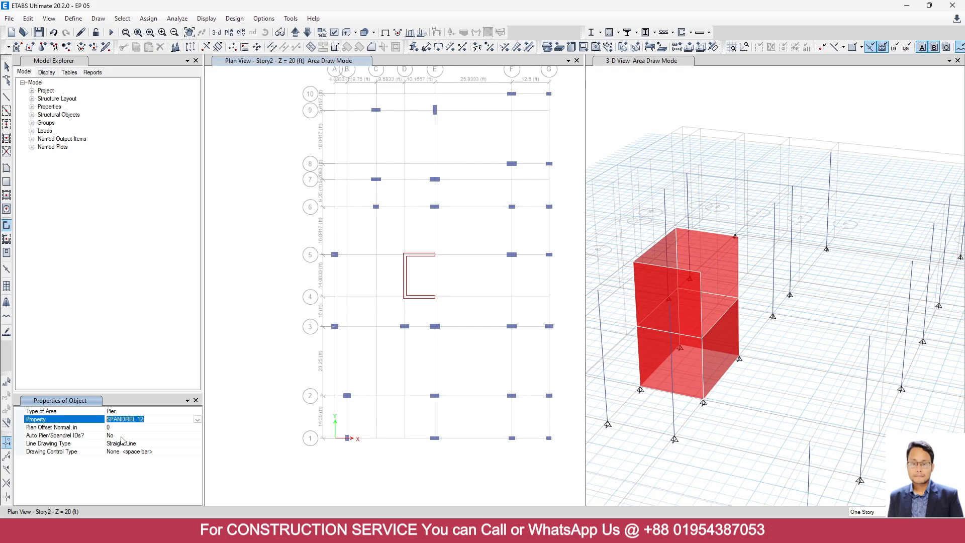
- Draw the SPANDREL 12 wall on Story2 along grid E from grid 5 to grid 4, closing the core
scroll(435, 285, up, 4)
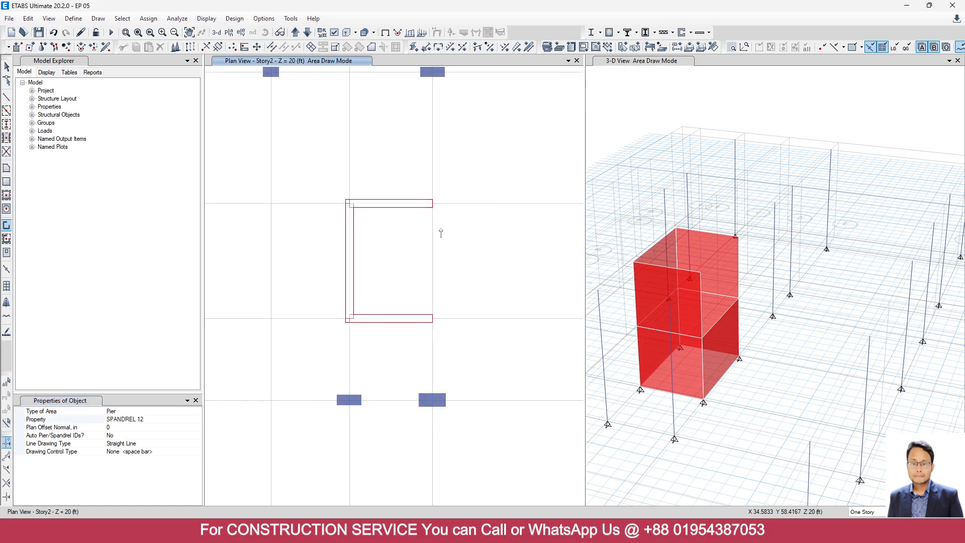
click(433, 204)
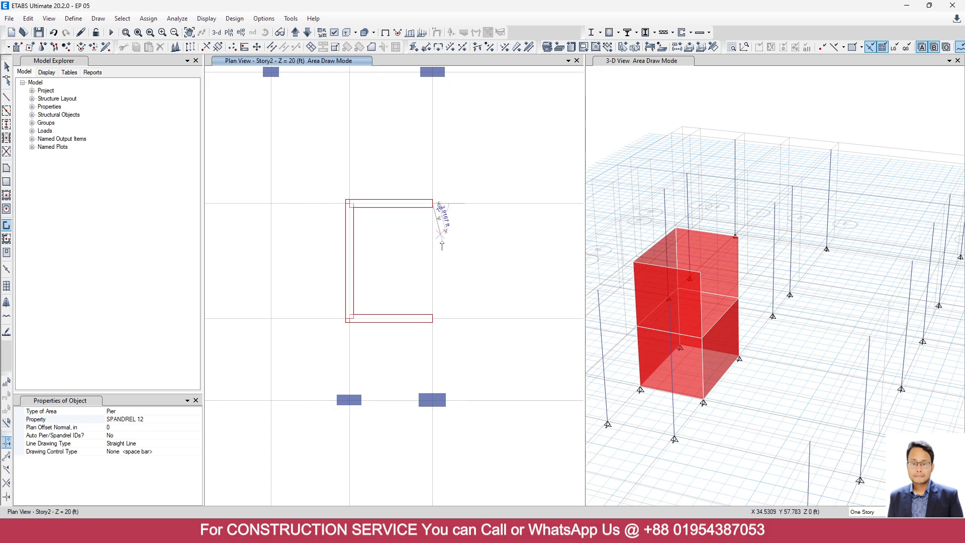
click(432, 318)
key(Escape)
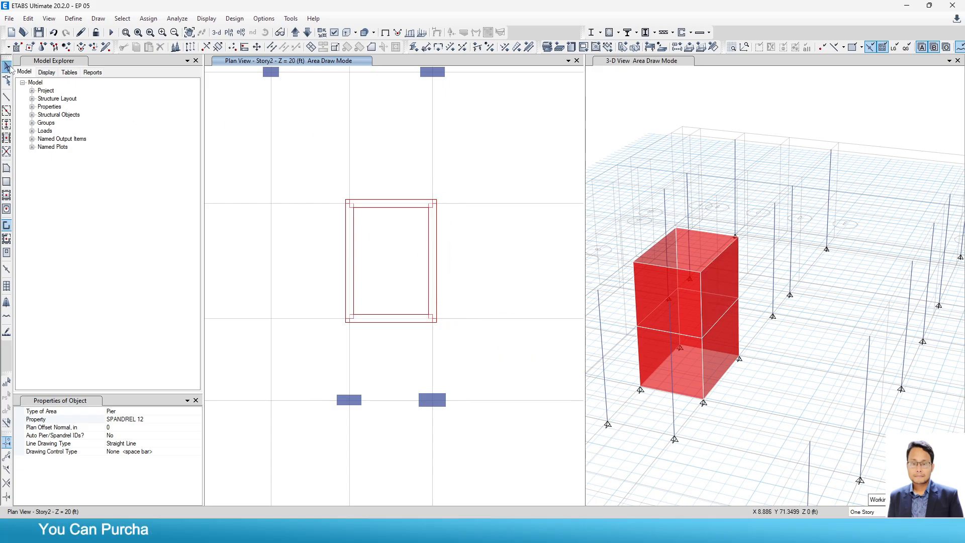
- Check the pier and spandrel assignments of the Story2 wall on grid 5, the Story1 wall on grid 4 and the Story2 wall on grid E
scroll(722, 285, up, 3)
scroll(722, 284, down, 3)
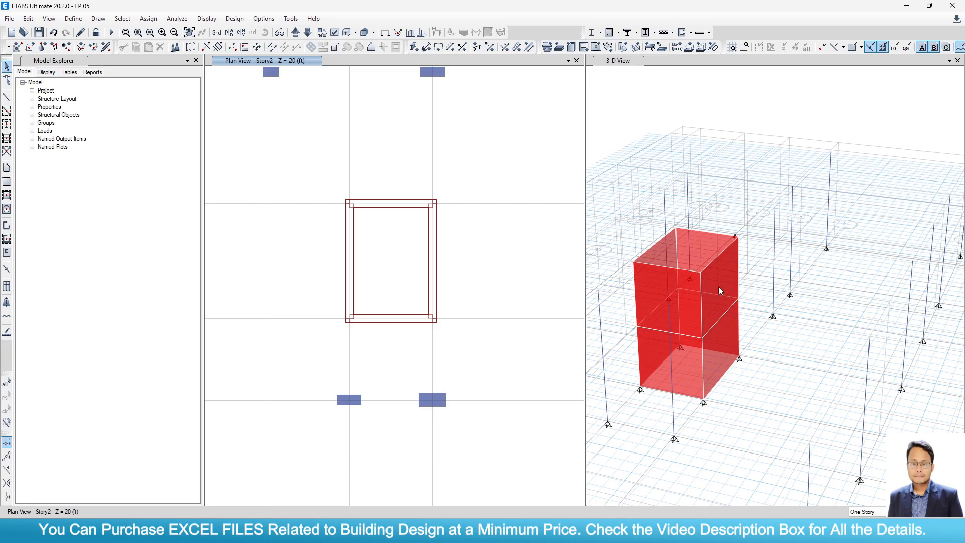
scroll(674, 280, up, 3)
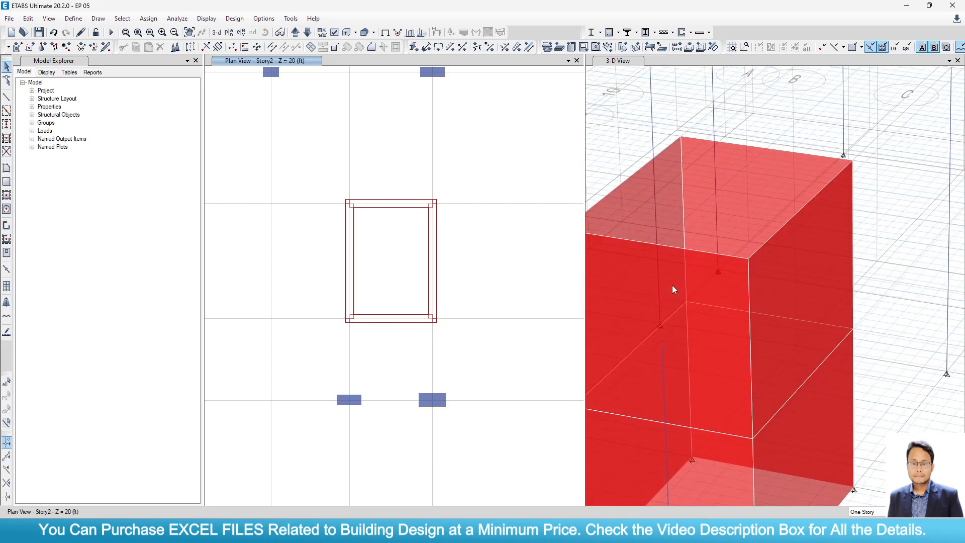
scroll(735, 276, down, 3)
click(735, 242)
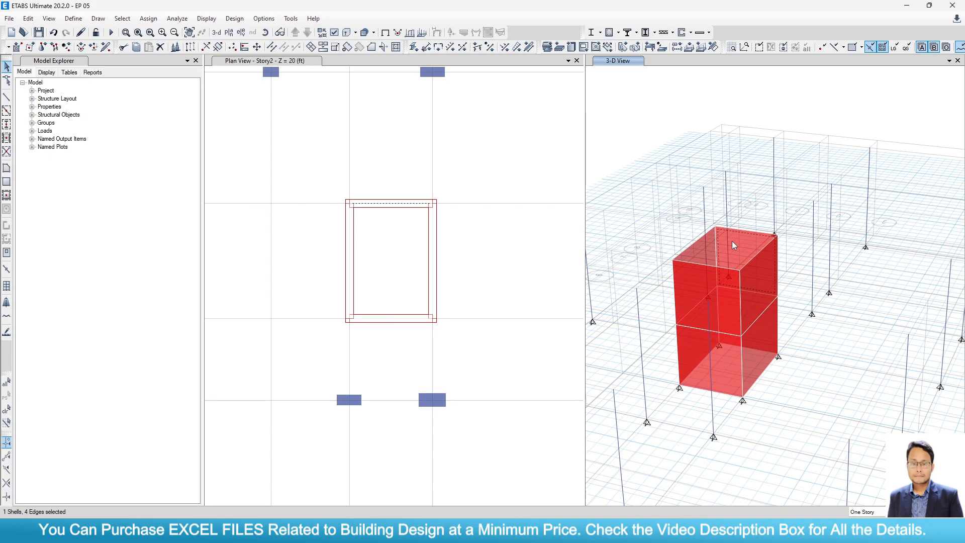
right_click(732, 240)
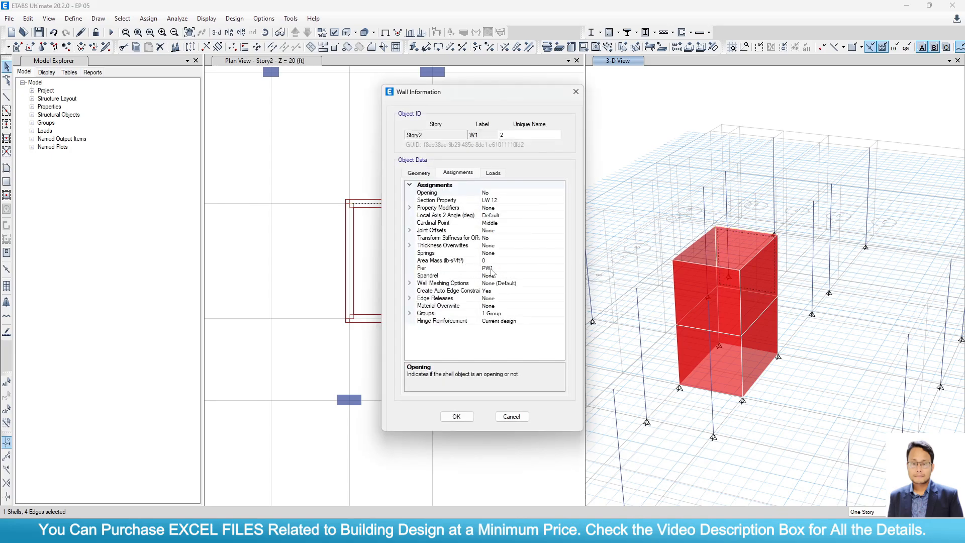
key(Escape)
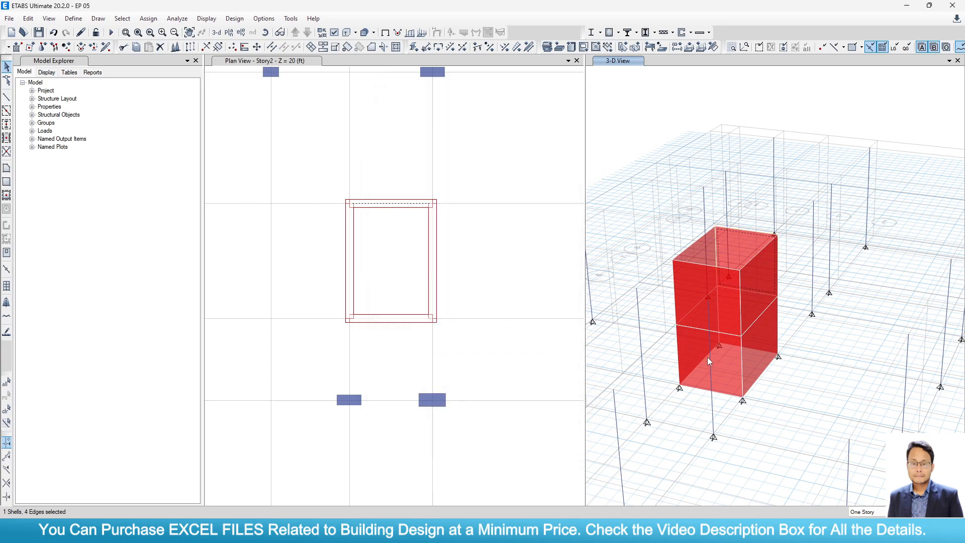
right_click(707, 359)
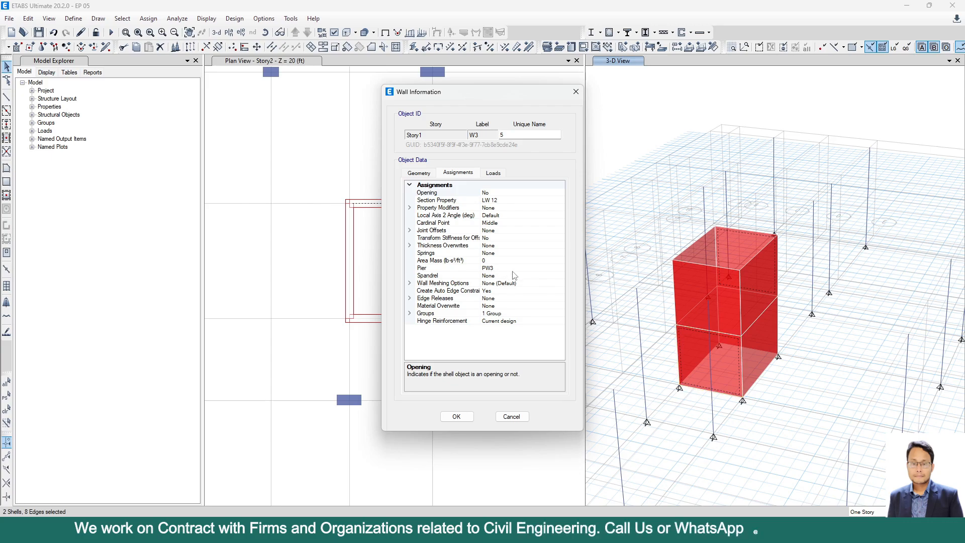
key(Escape)
right_click(753, 286)
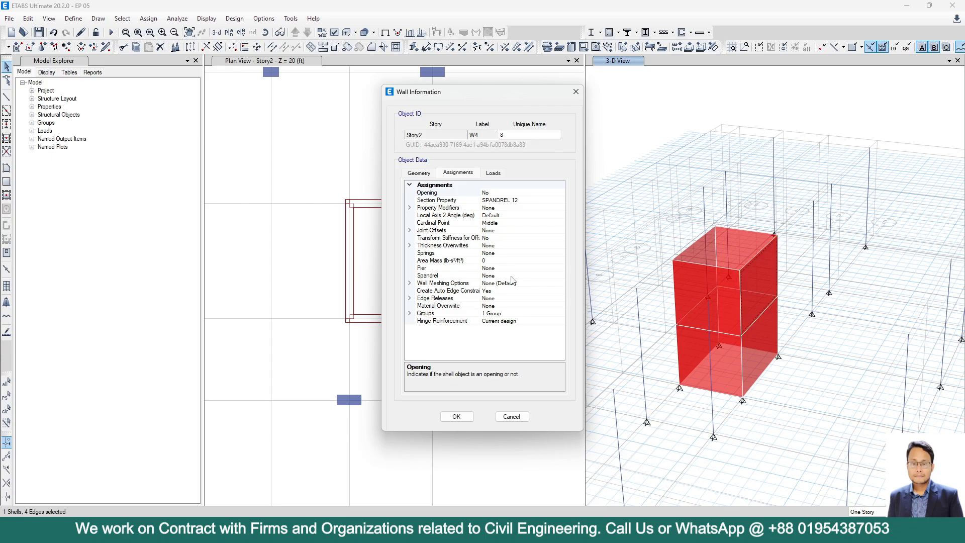
key(Escape)
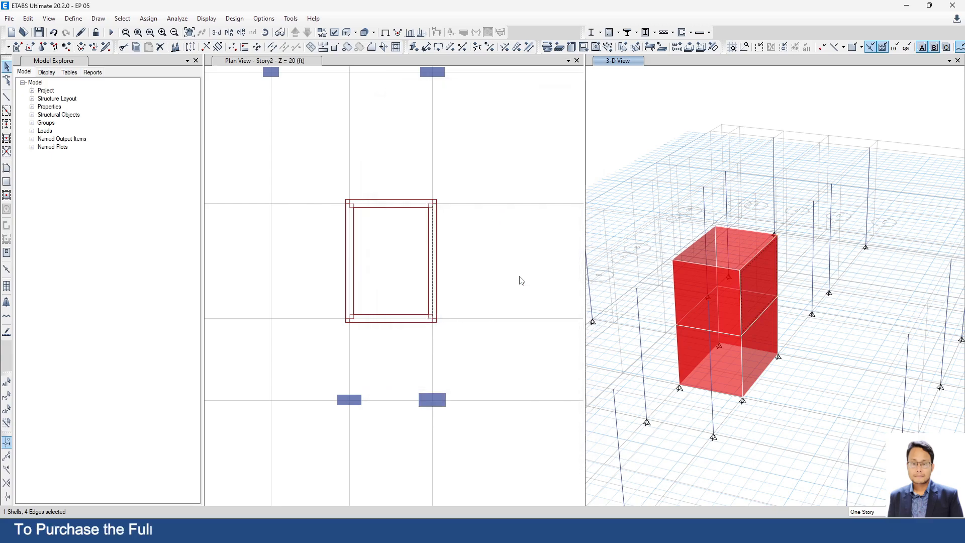
- Try dividing the Story2 SPANDREL 12 wall on grid E into 1 by 3 areas
shift+middle_drag(778, 391, 754, 372)
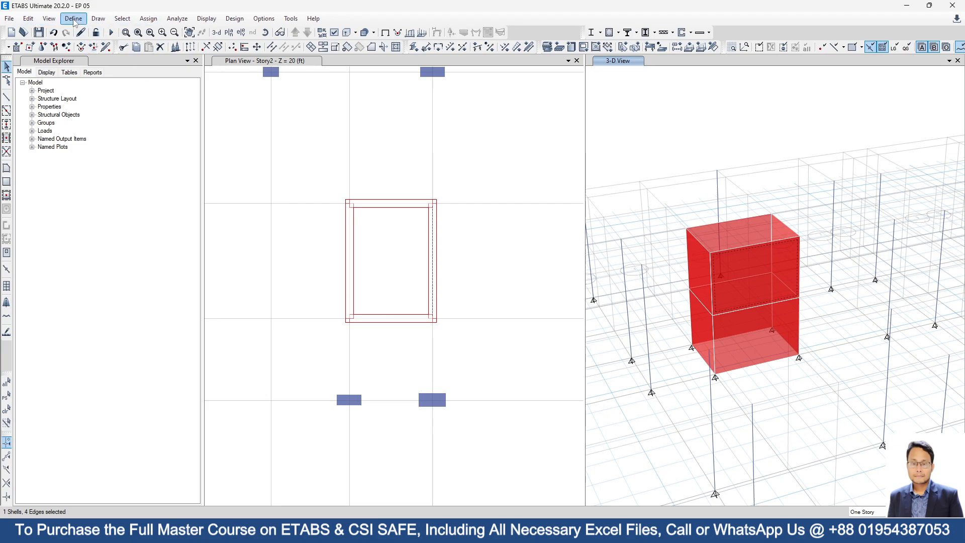
click(28, 19)
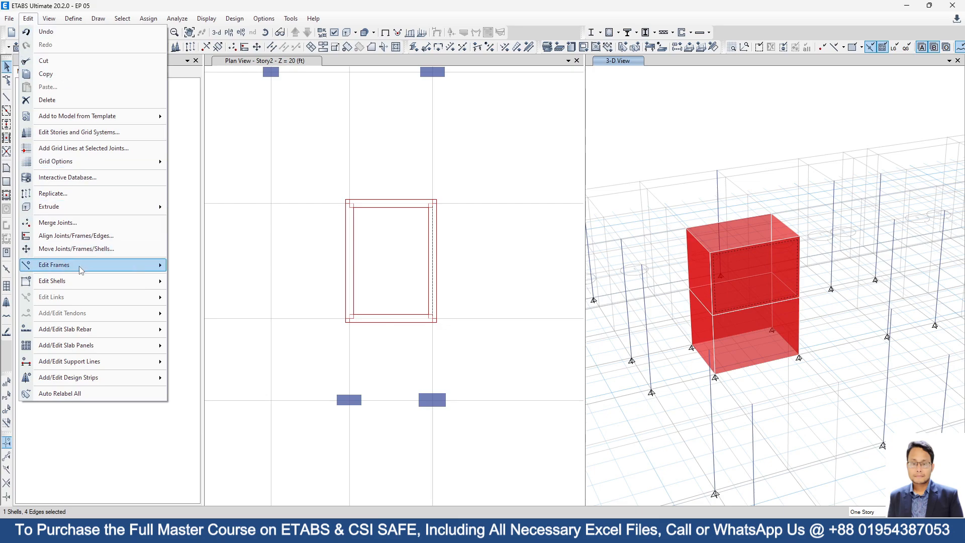
mouse_move(79, 272)
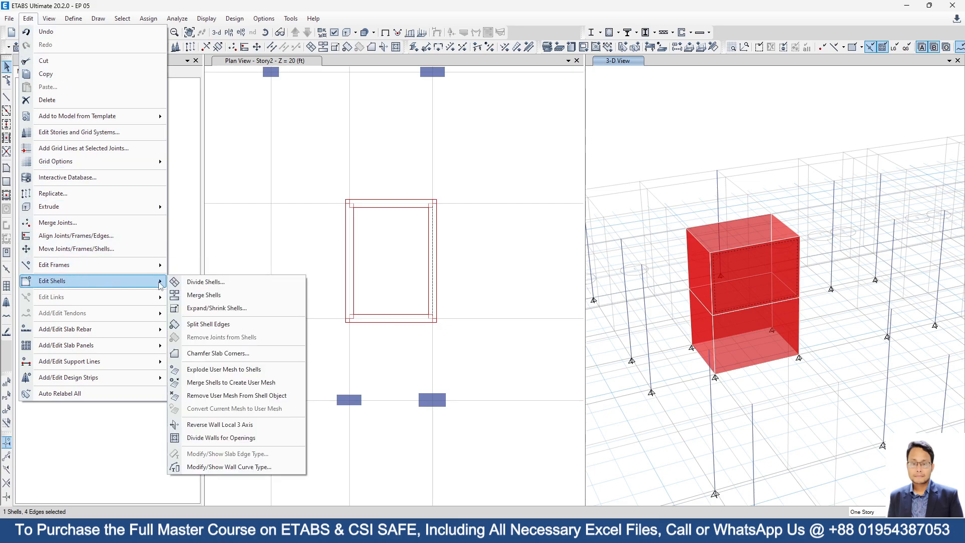
click(201, 282)
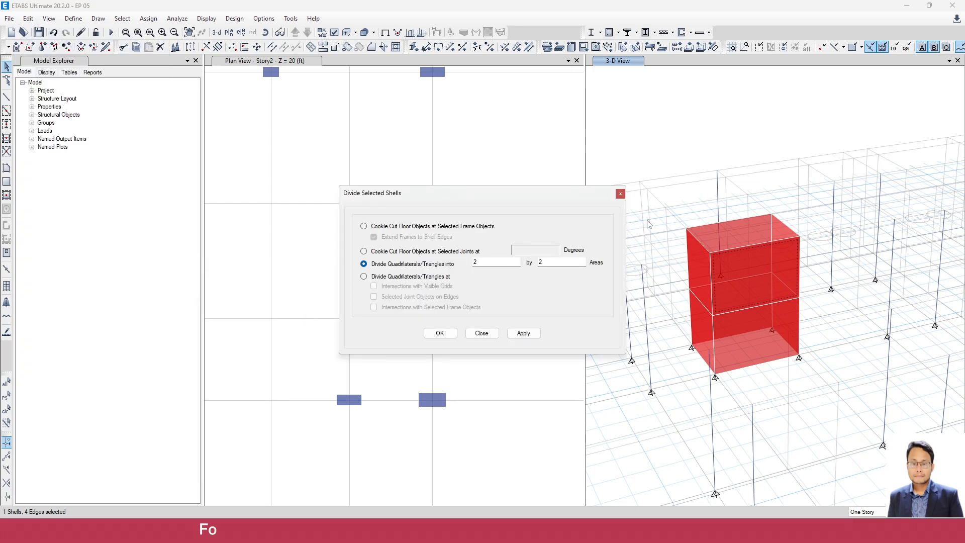
click(620, 195)
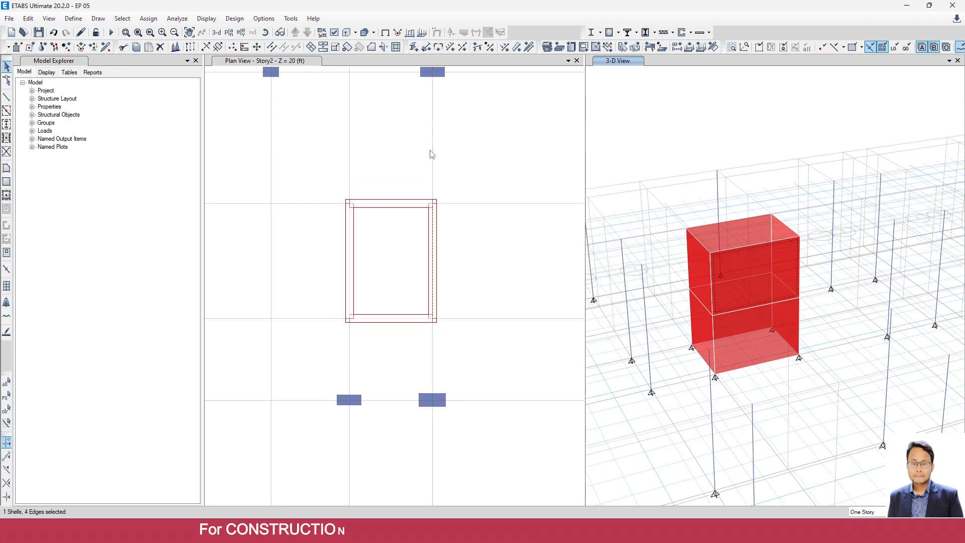
click(311, 47)
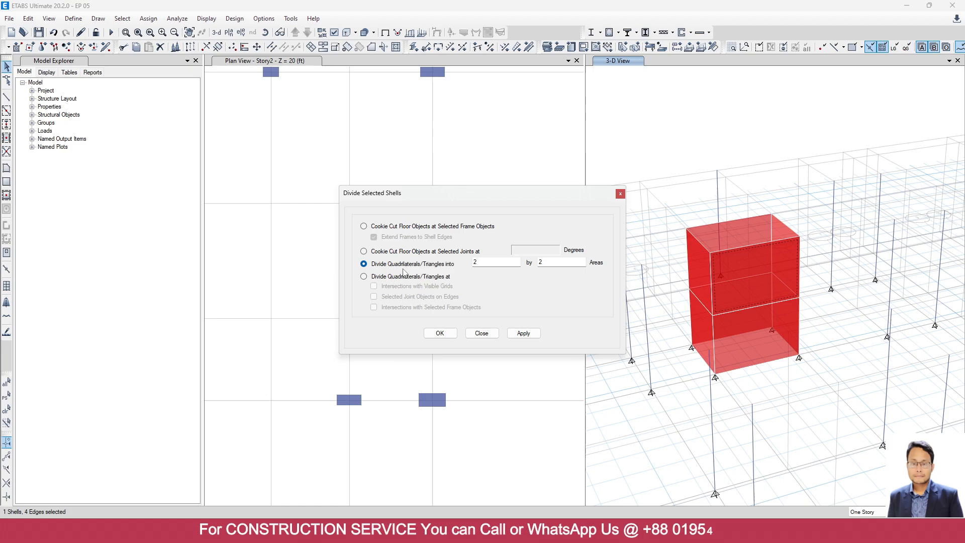
drag(486, 263, 356, 267)
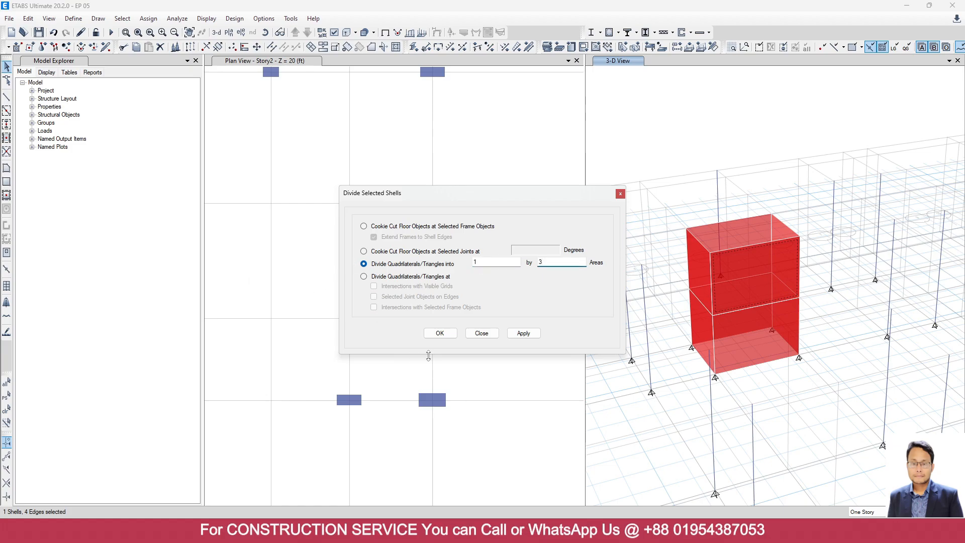
click(524, 333)
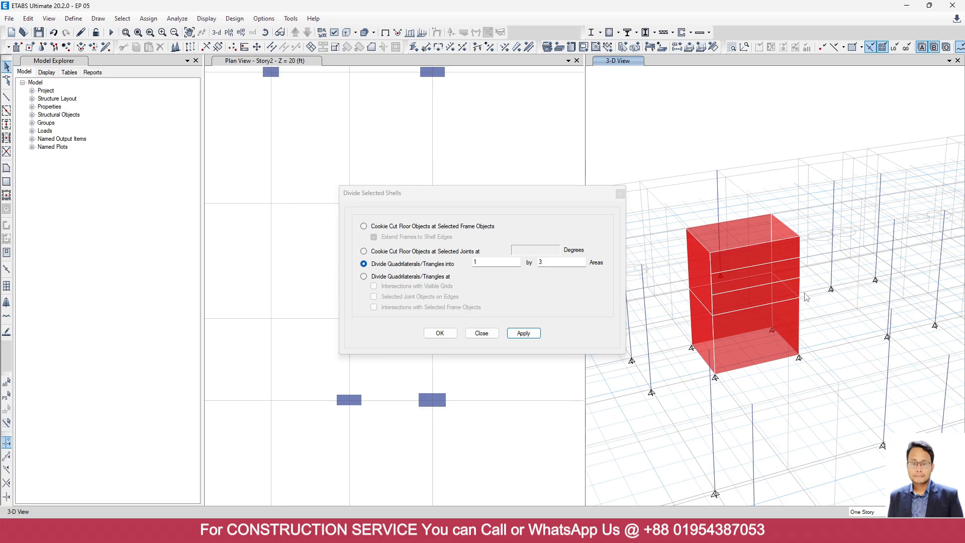
- Divide the two lower strips of the spandrel wall into 1 by 3 areas again and undo the shell divisions
click(754, 294)
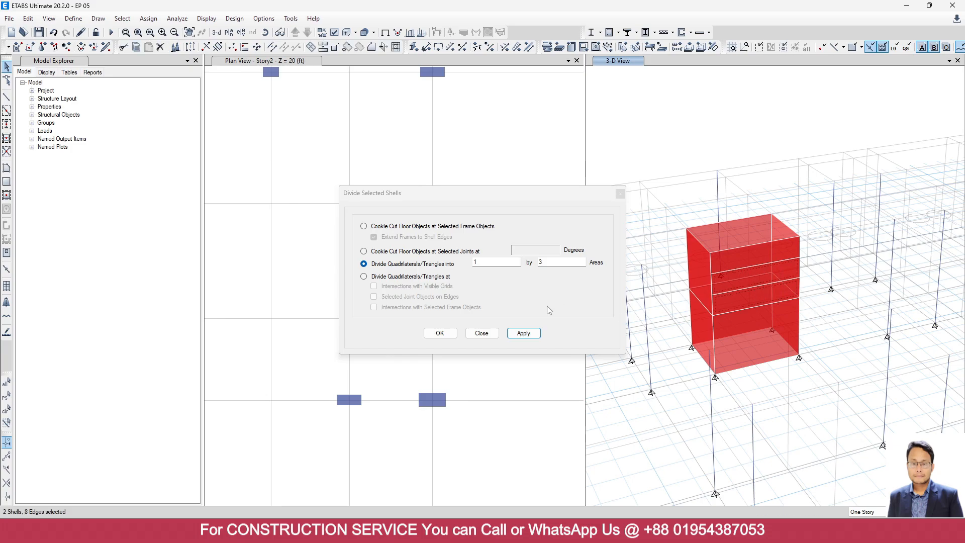
click(440, 333)
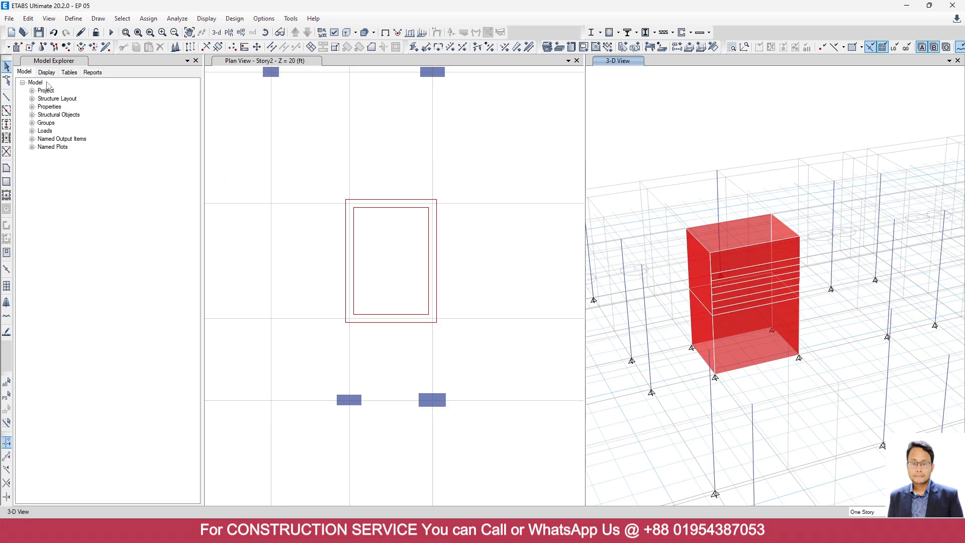
click(54, 33)
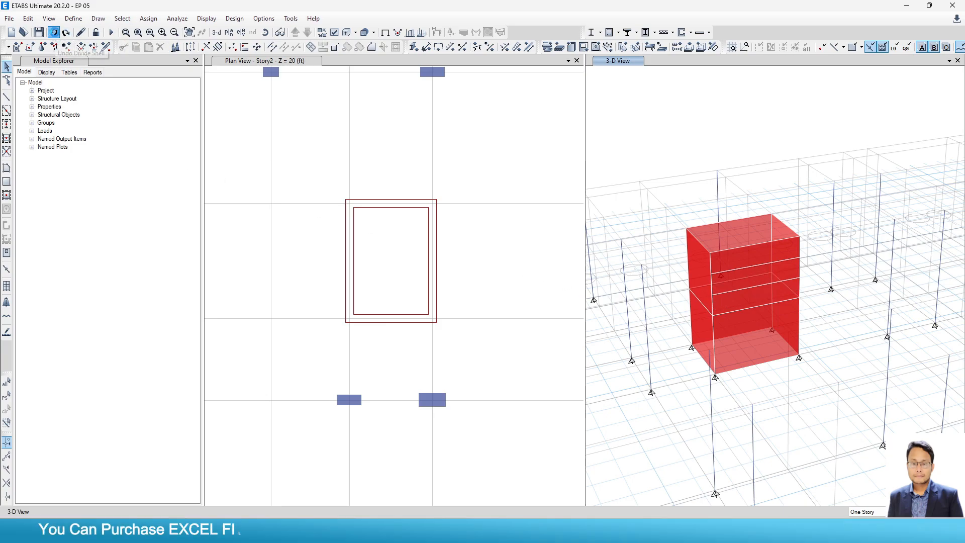
- Select the whole Story2 spandrel wall on grid E again and divide it into 1 by 3 areas
click(759, 269)
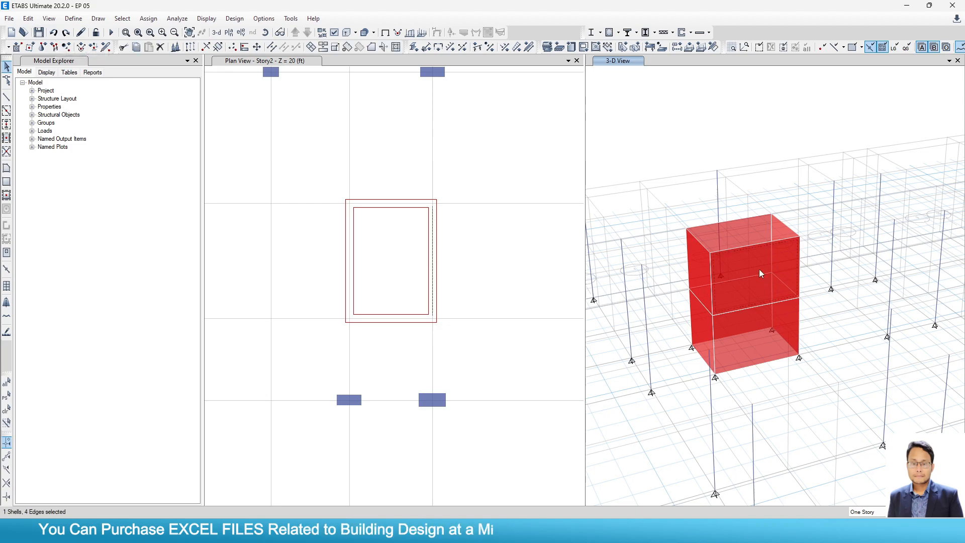
click(218, 47)
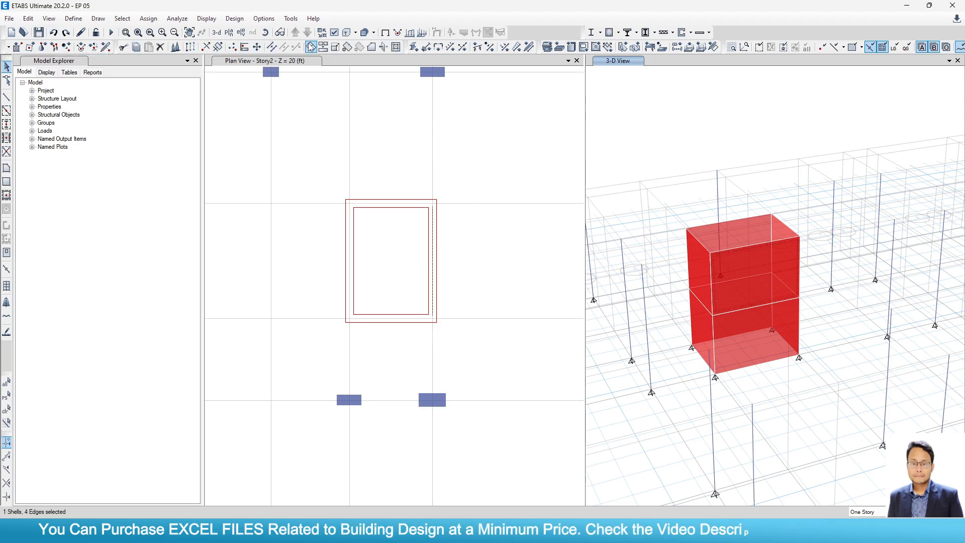
click(523, 333)
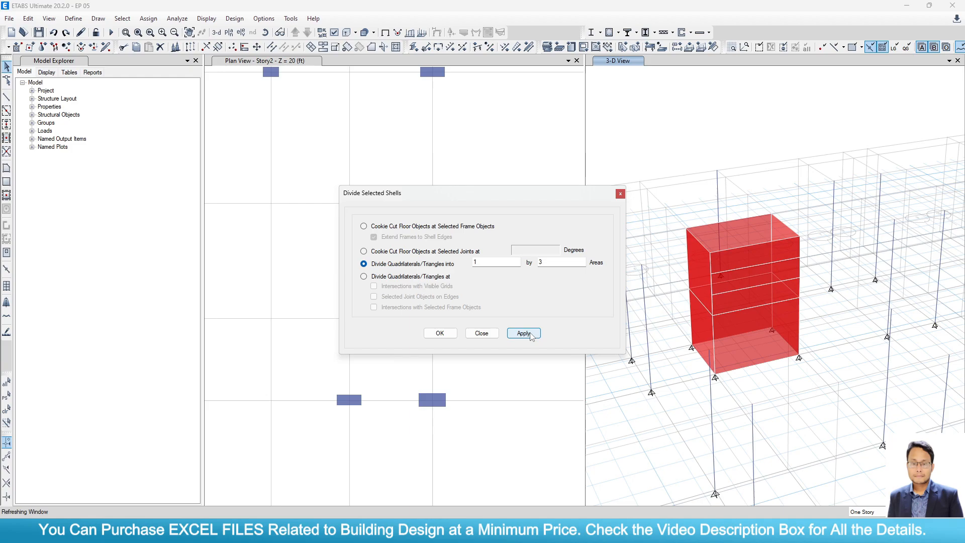
click(443, 335)
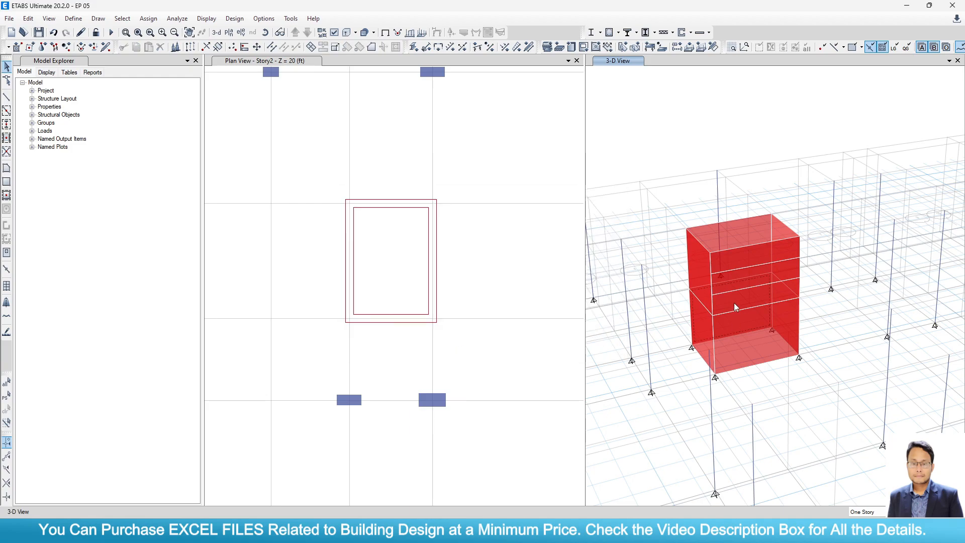
scroll(769, 281, up, 5)
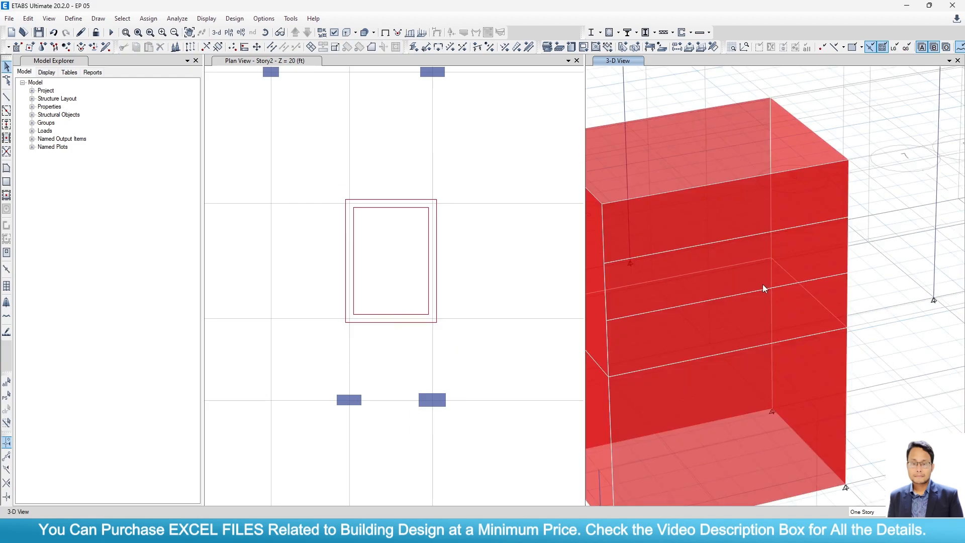
scroll(763, 288, down, 5)
scroll(748, 389, up, 8)
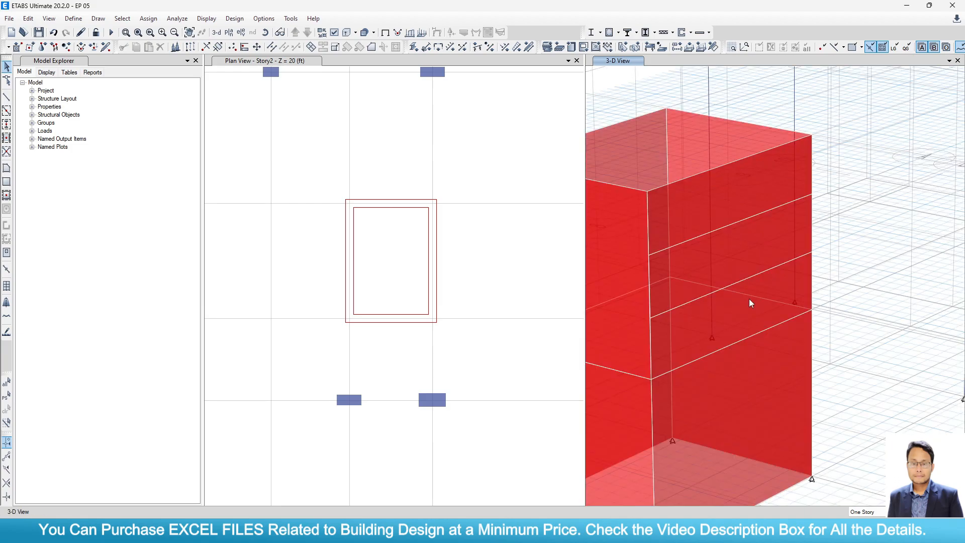
- Delete the two lower strips of the divided Story2 spandrel wall on grid E to form the door opening
click(749, 298)
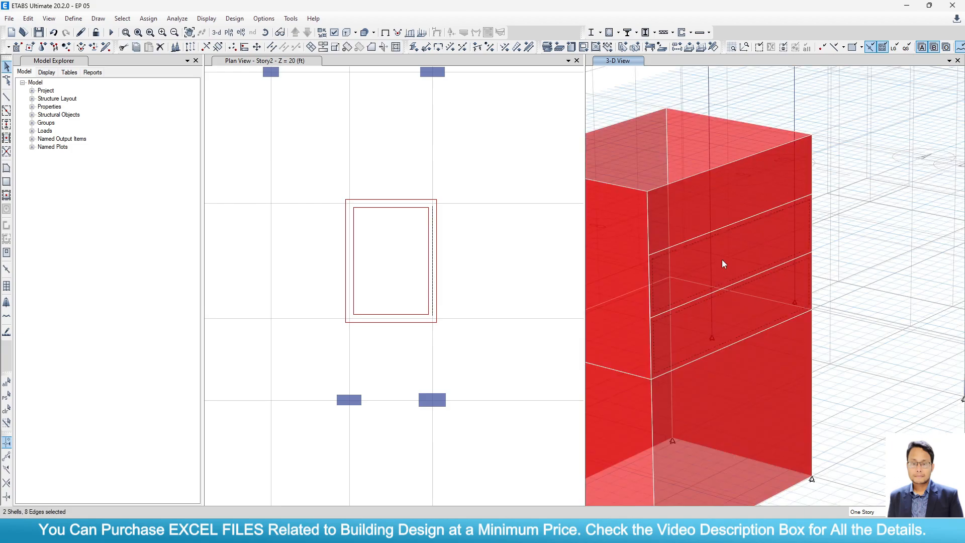
click(28, 18)
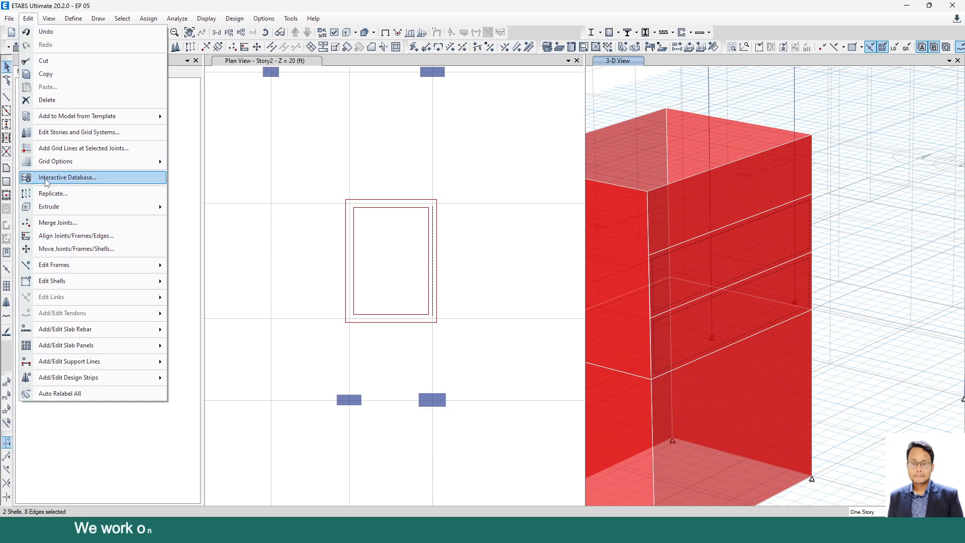
click(47, 99)
scroll(710, 279, down, 5)
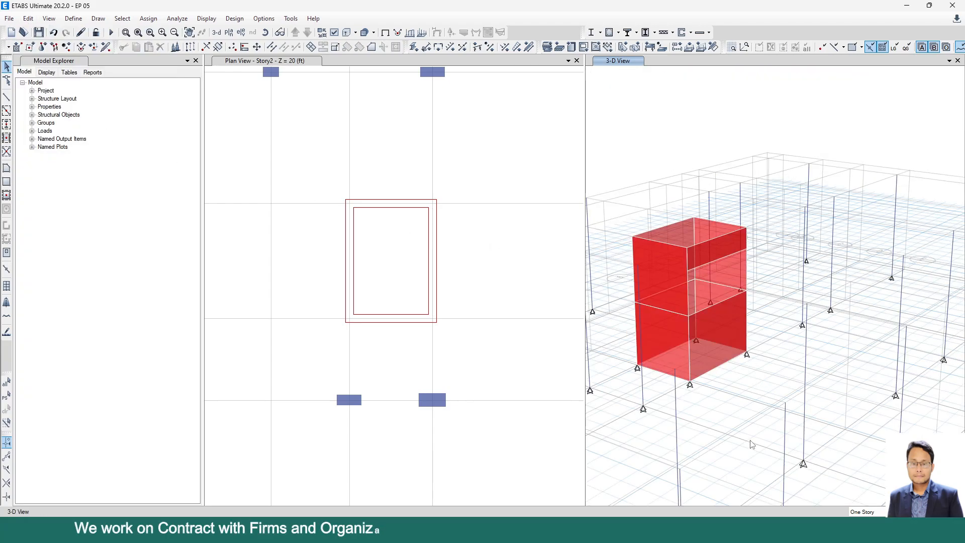
scroll(717, 286, up, 5)
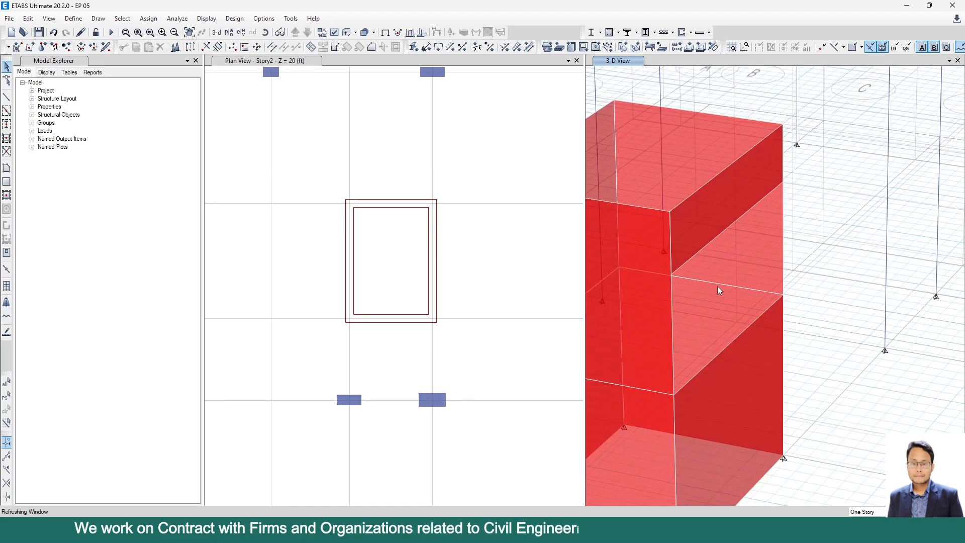
scroll(717, 286, down, 5)
scroll(742, 324, up, 1)
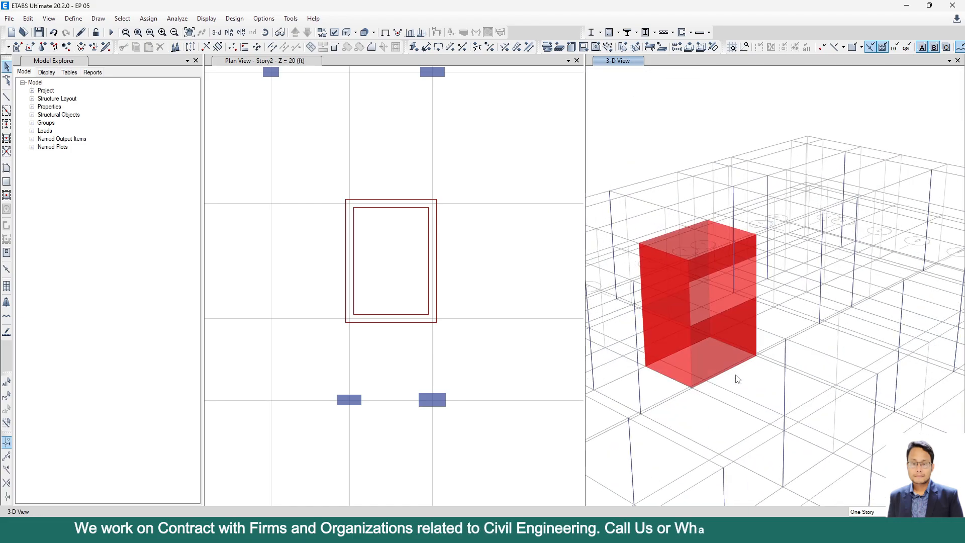
- Check the assignments of the remaining top strip on grid E and review the defined spandrel labels
click(723, 258)
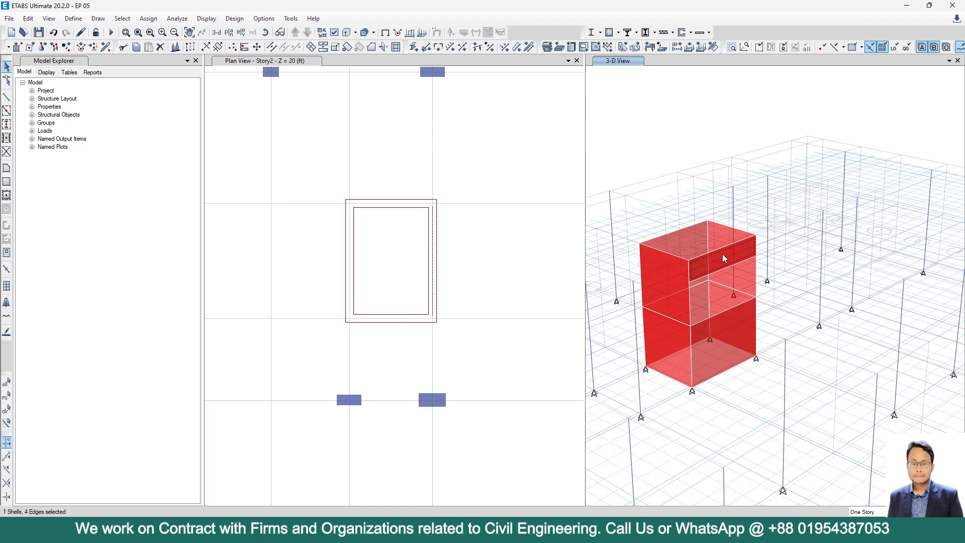
right_click(723, 255)
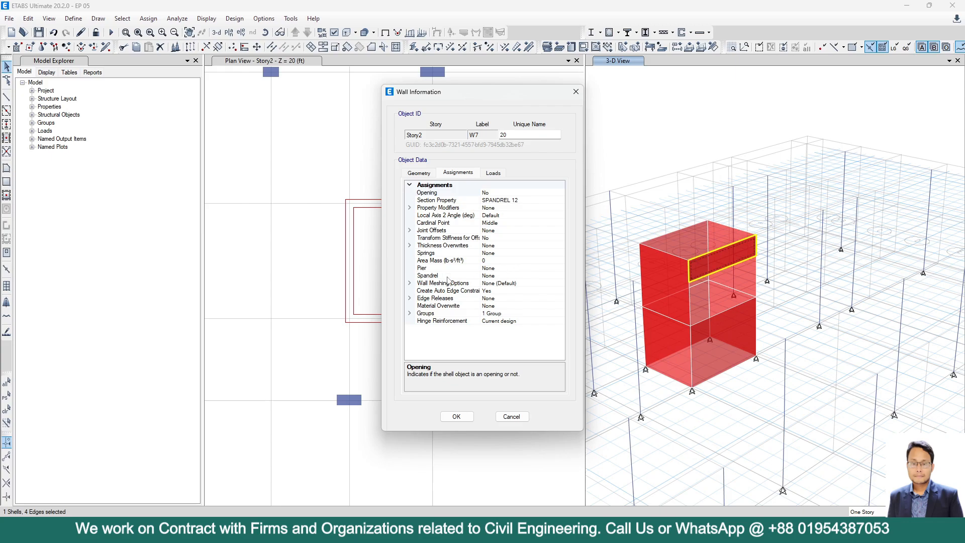
click(465, 418)
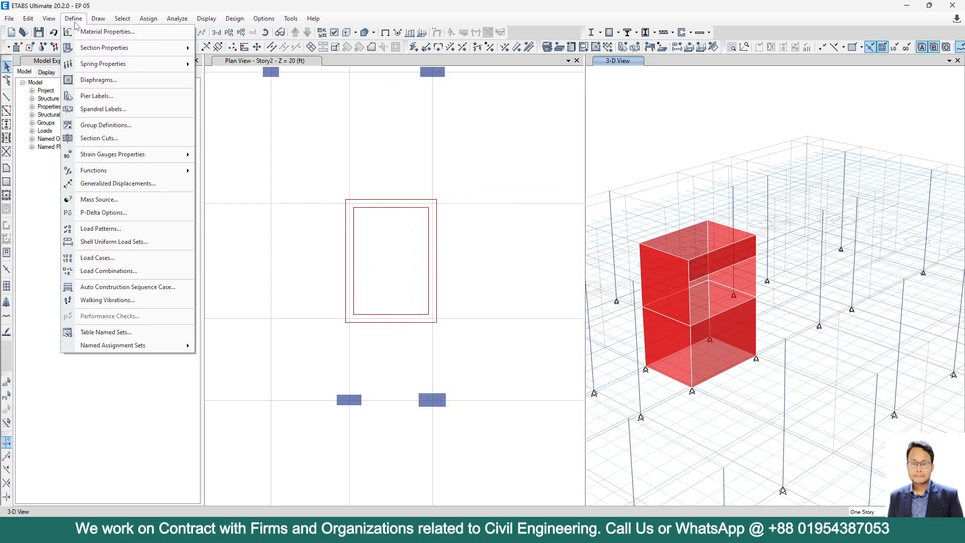
click(93, 114)
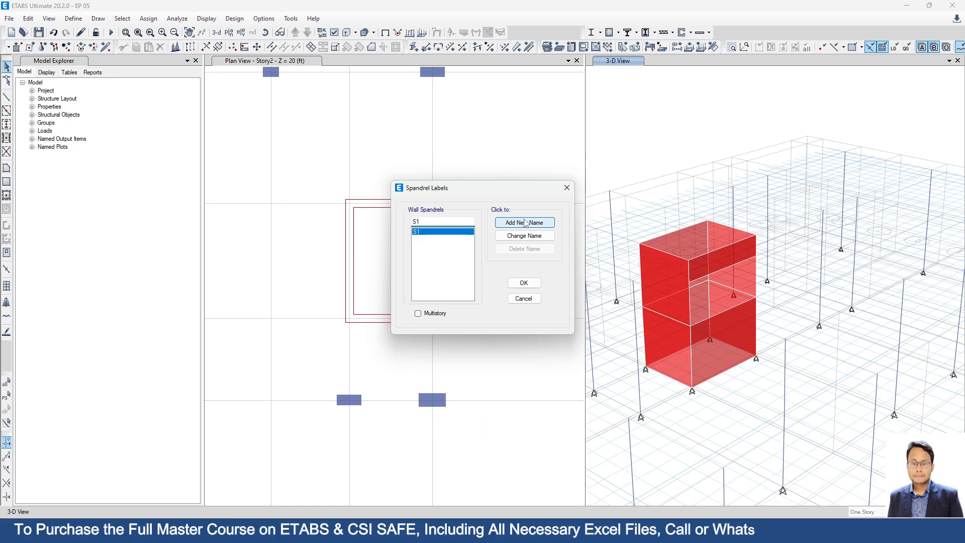
click(514, 284)
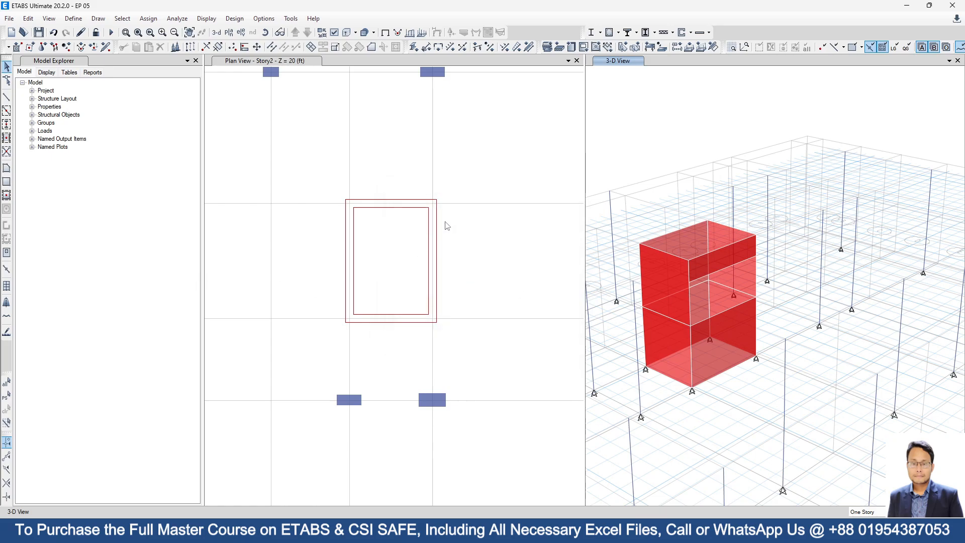
- Assign spandrel label S1 to the remaining Story2 wall strip above the door opening on grid E
click(726, 256)
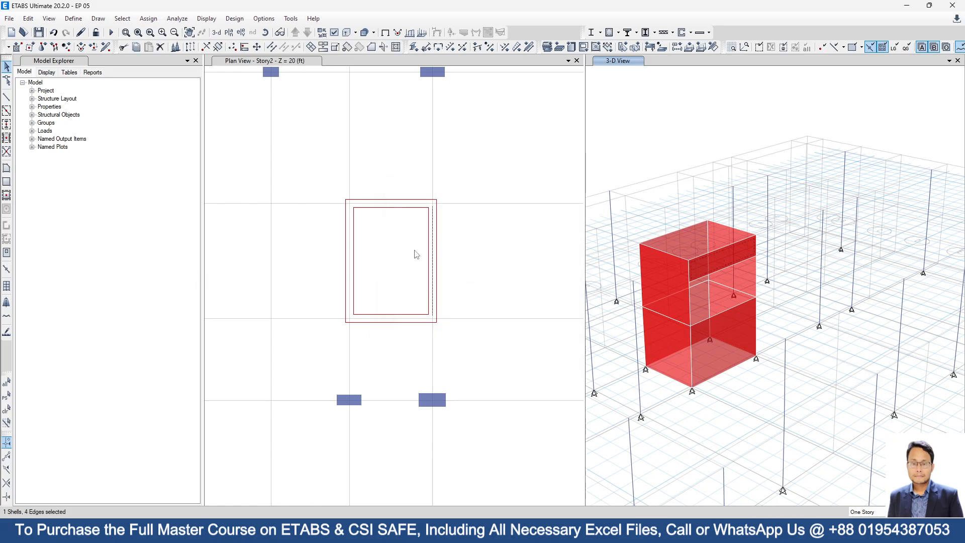
click(148, 19)
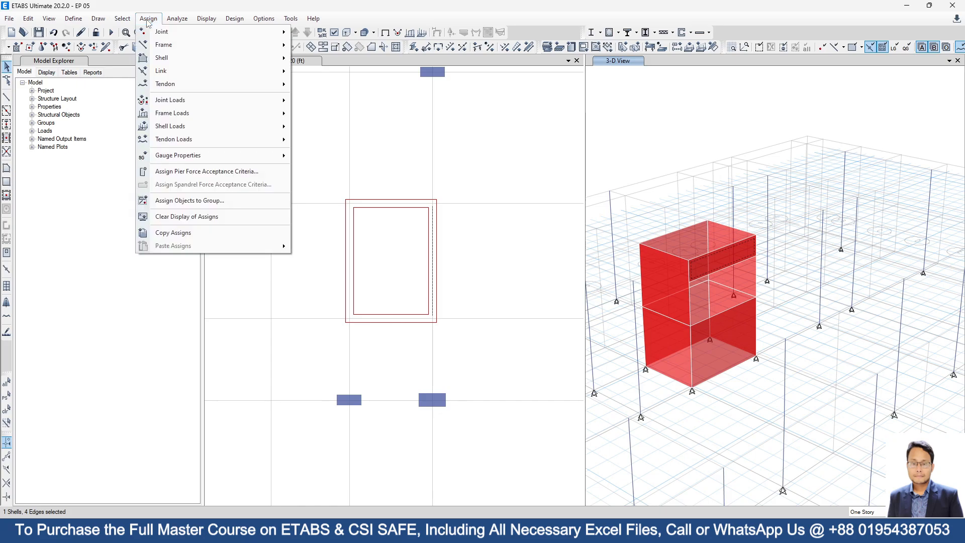
mouse_move(164, 57)
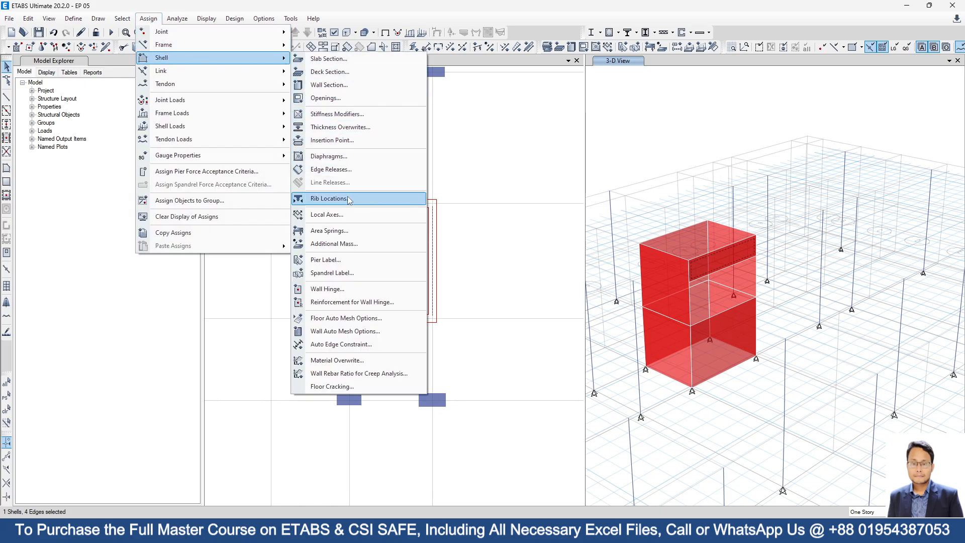
click(339, 273)
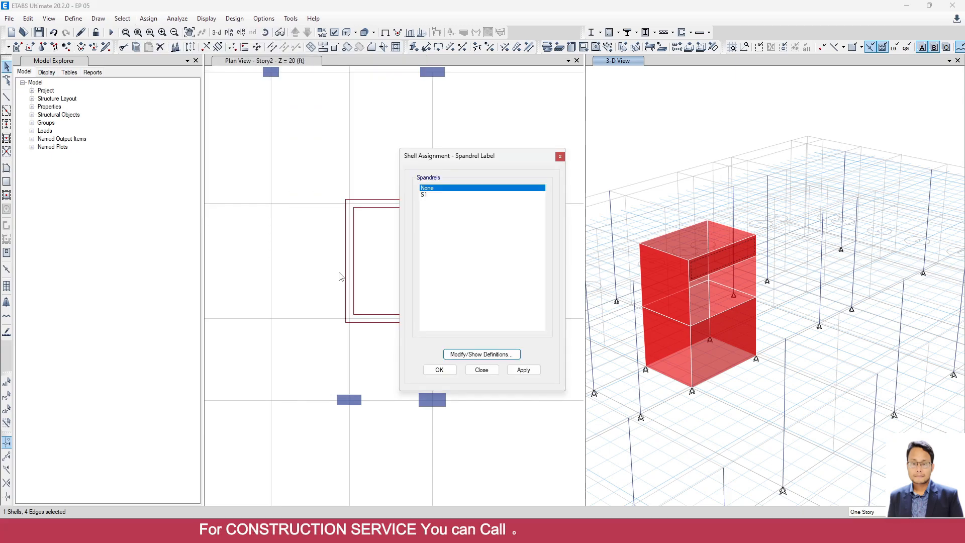
click(425, 195)
click(524, 370)
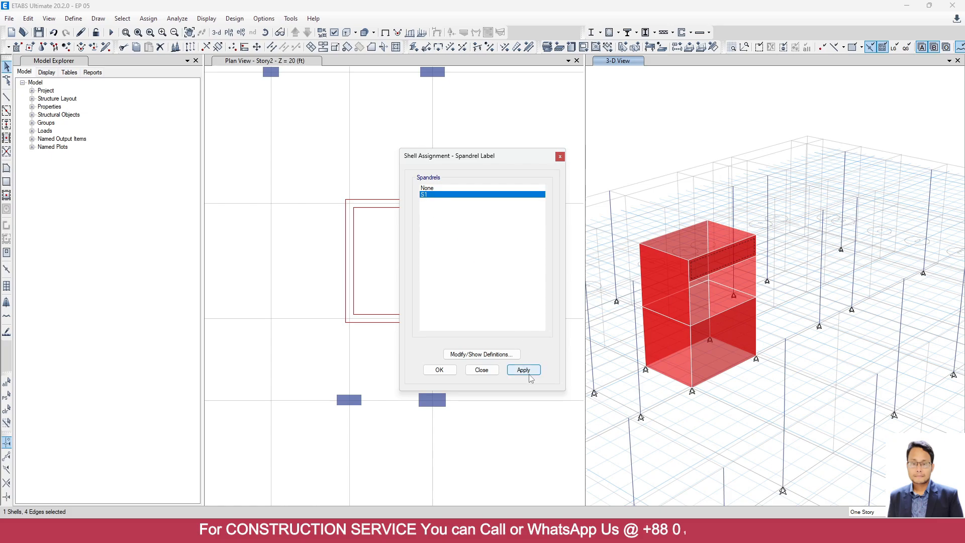
click(473, 371)
- Check the pier and spandrel assignments of the strip above the opening and of the Story1 wall below it
click(713, 264)
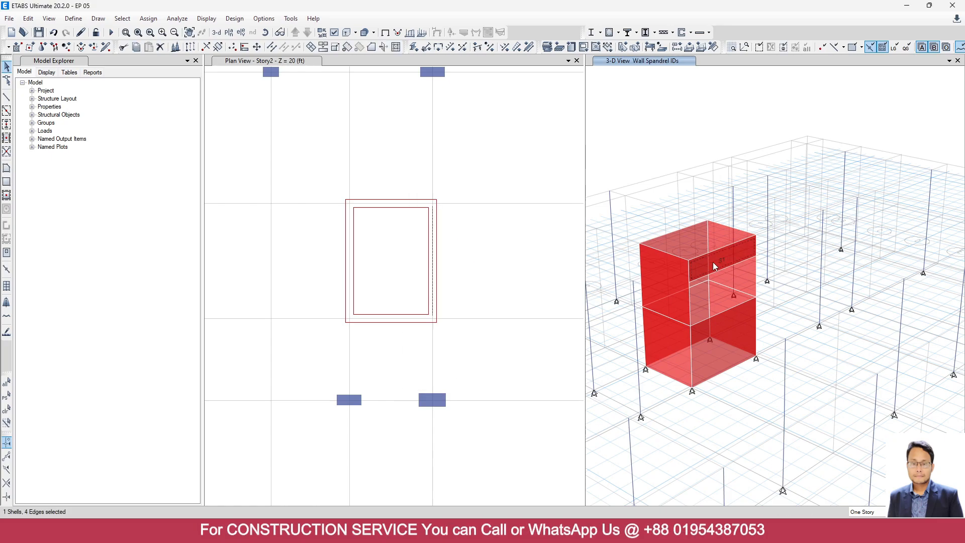
right_click(713, 262)
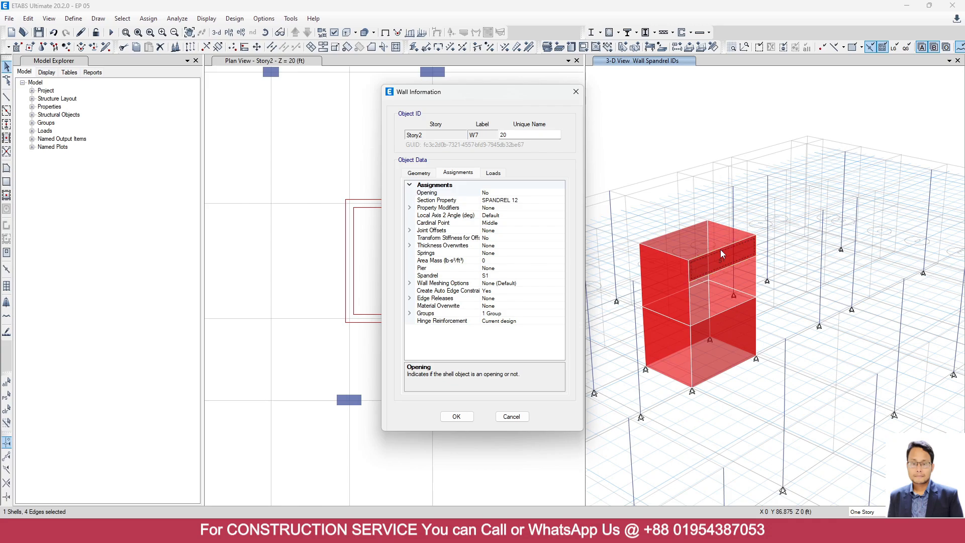
click(456, 417)
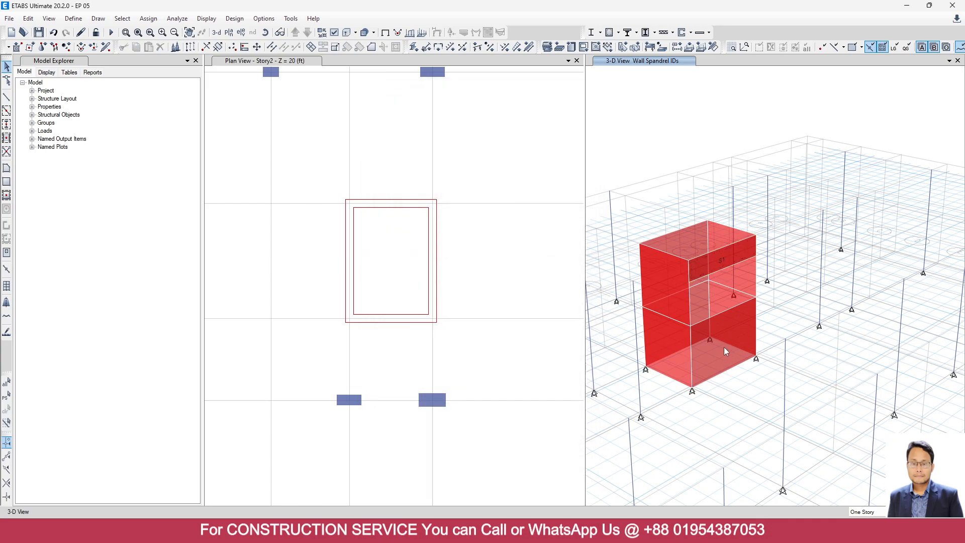
right_click(724, 347)
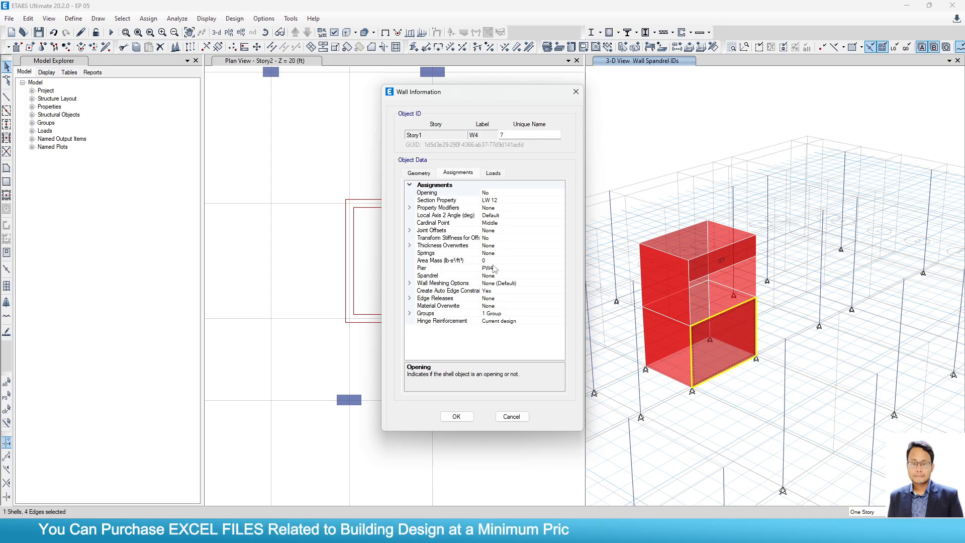
key(Escape)
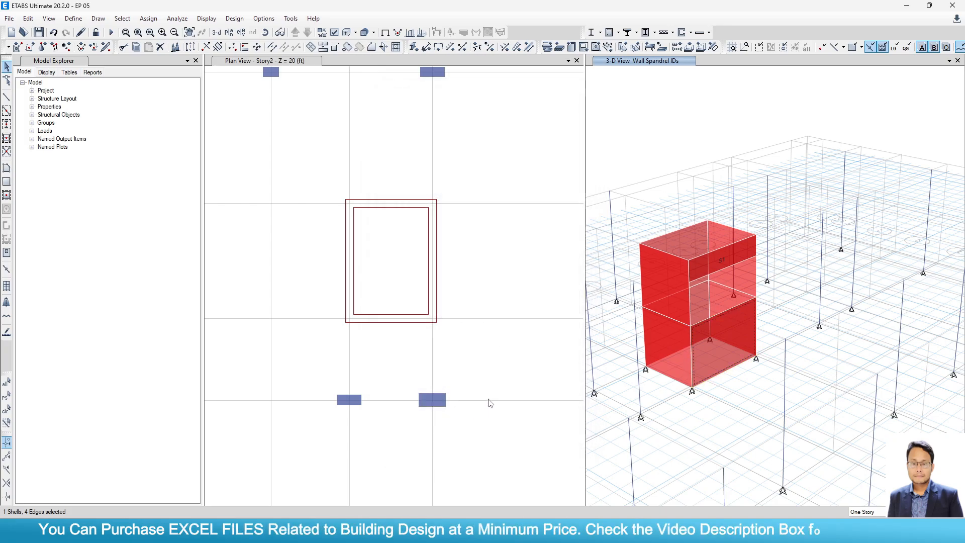
scroll(459, 330, down, 3)
middle_drag(480, 329, 430, 328)
scroll(723, 266, down, 5)
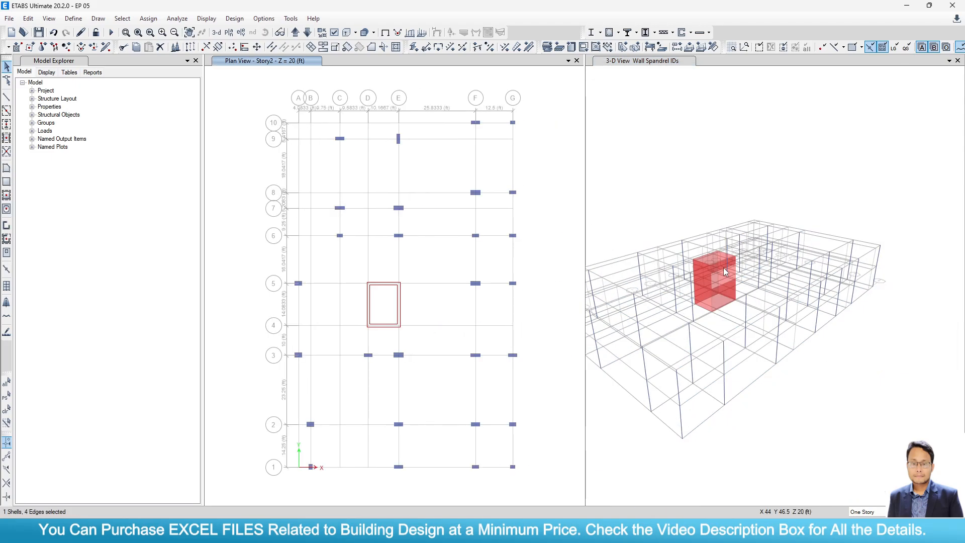
middle_drag(708, 302, 740, 302)
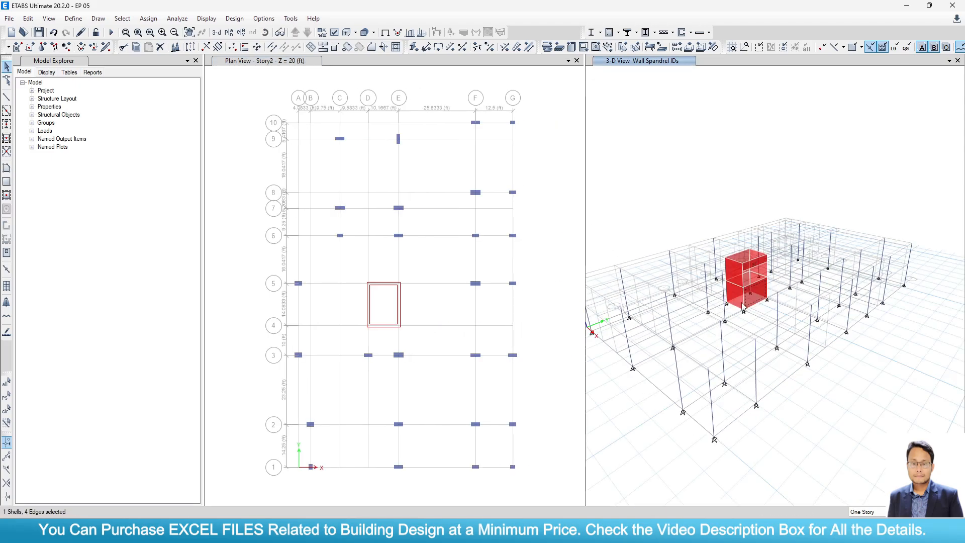